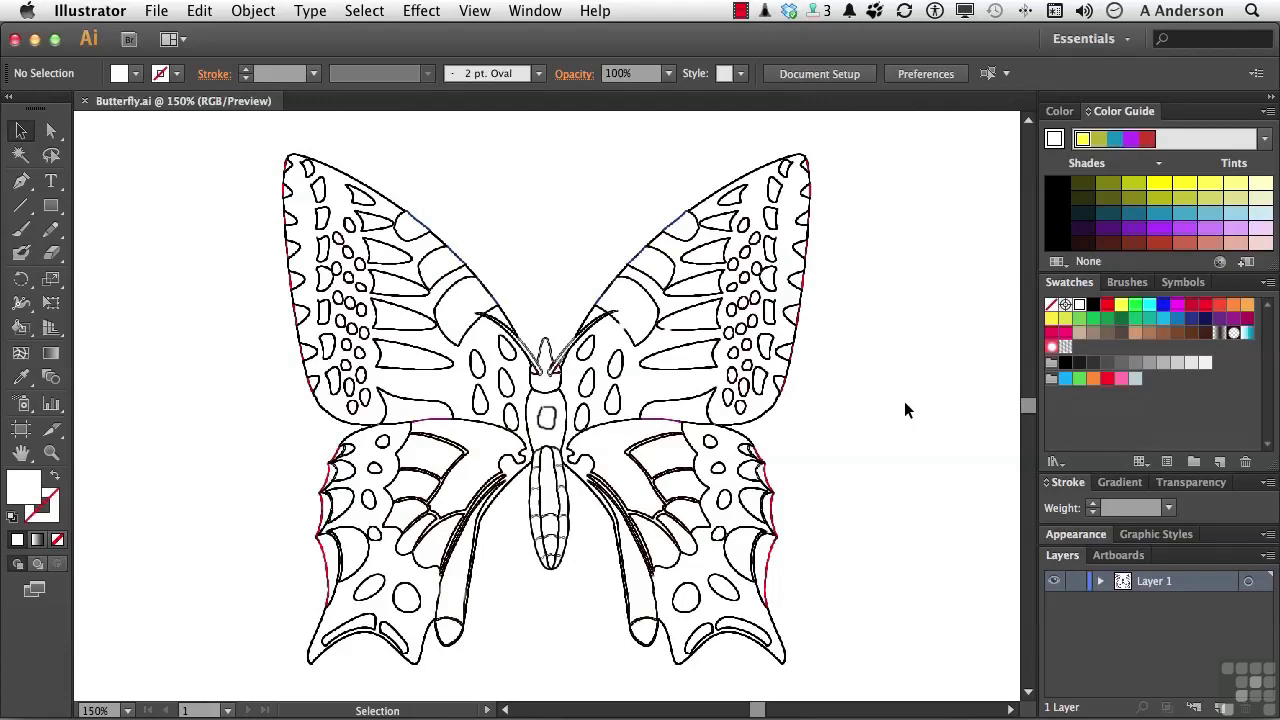
Select the embedded black-and-white butterfly raster image on the artboard
click(758, 345)
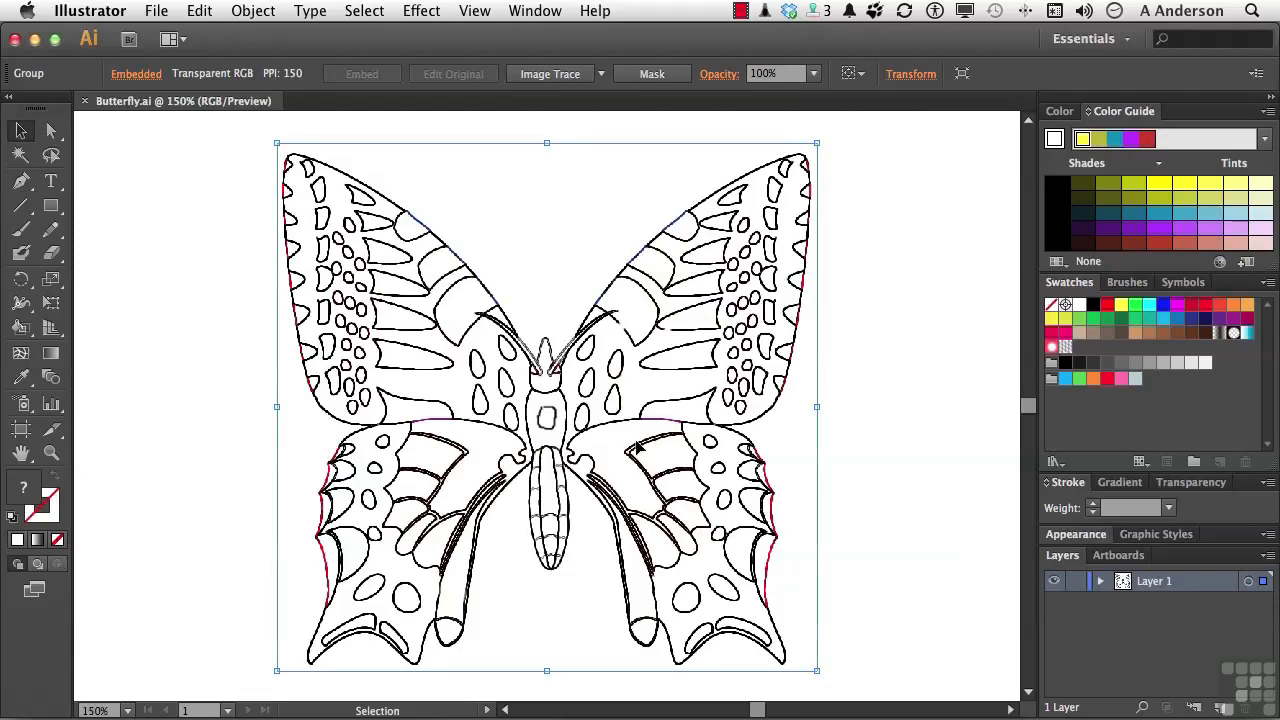
Image Trace the butterfly, expand the tracing into vector paths, then deselect it
click(549, 74)
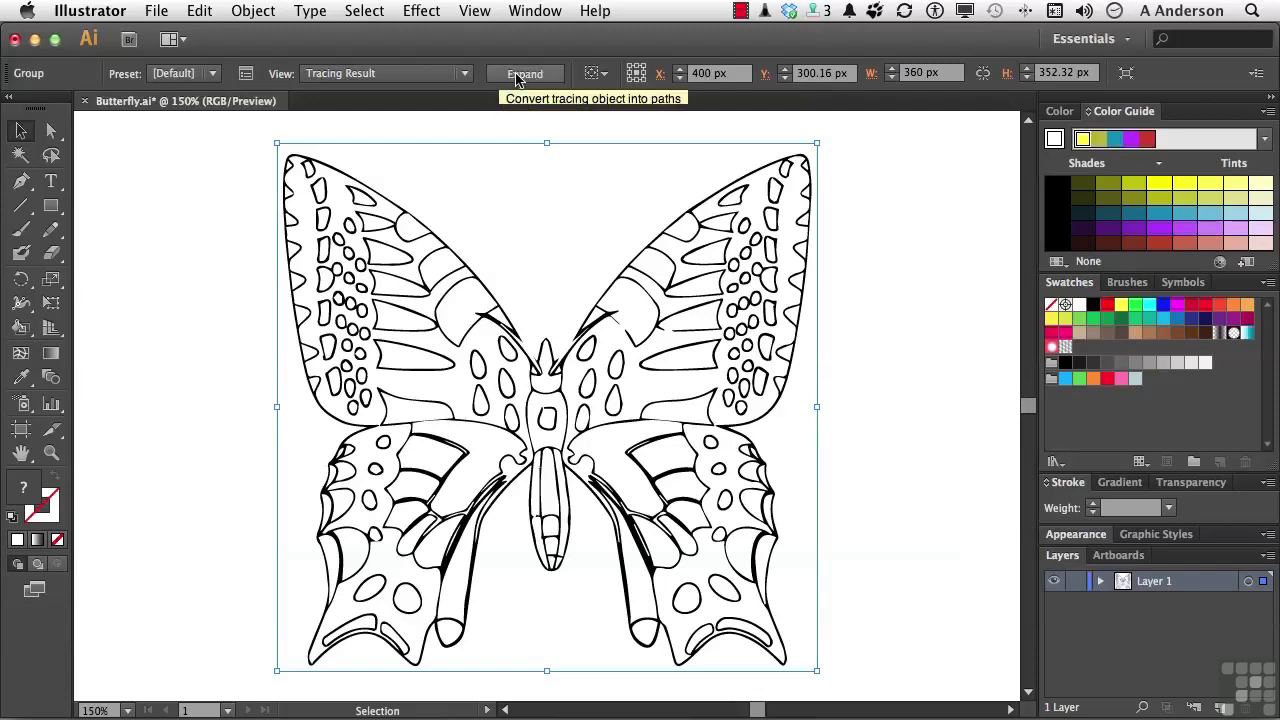
click(518, 75)
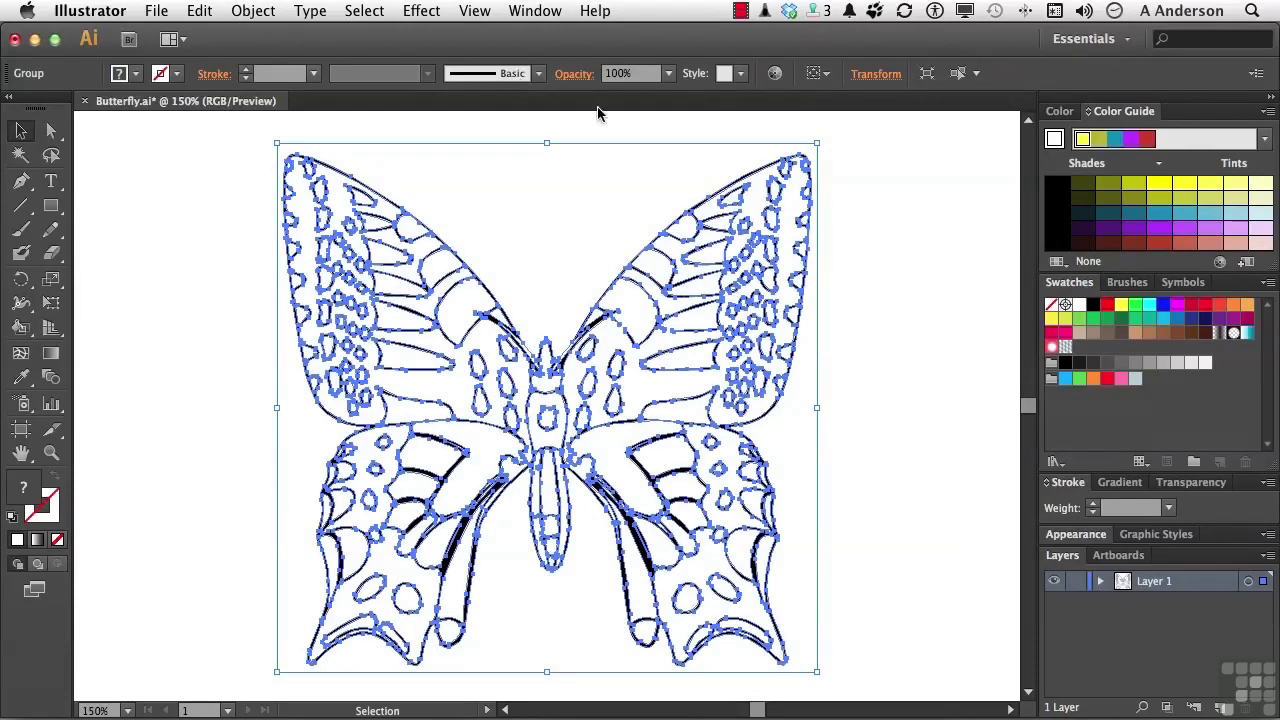
click(924, 196)
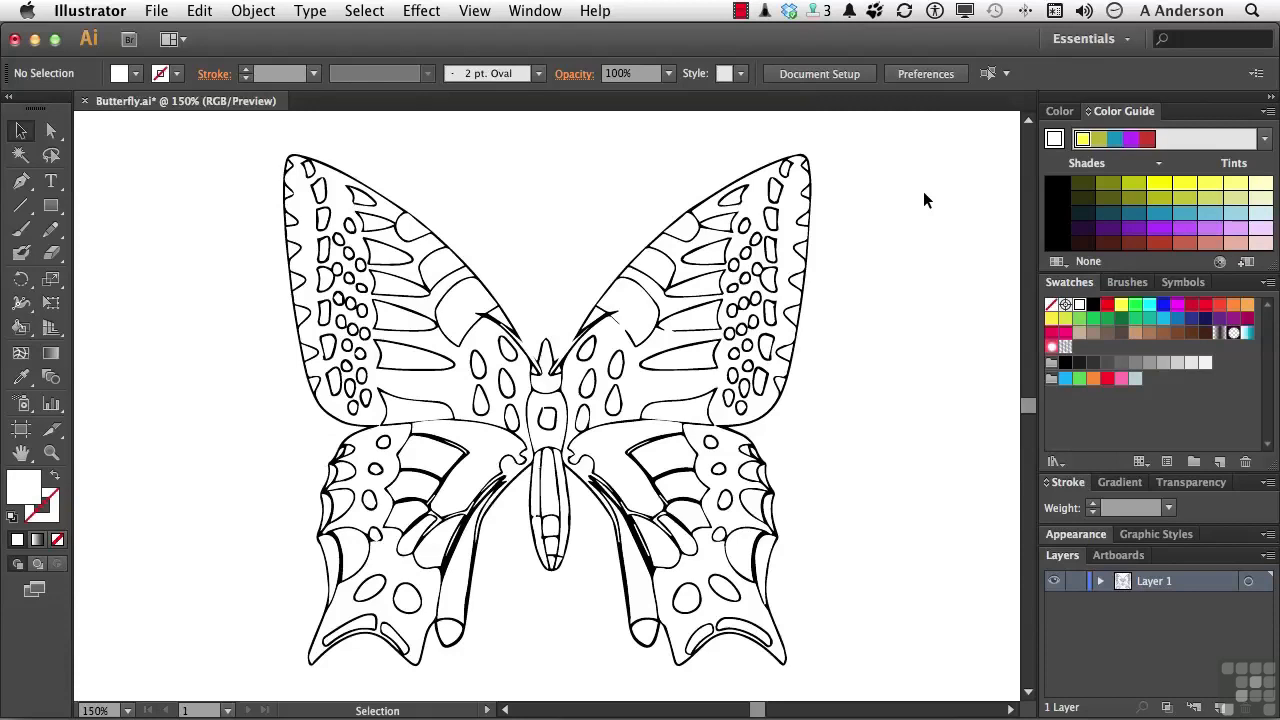
click(727, 159)
click(133, 127)
click(54, 133)
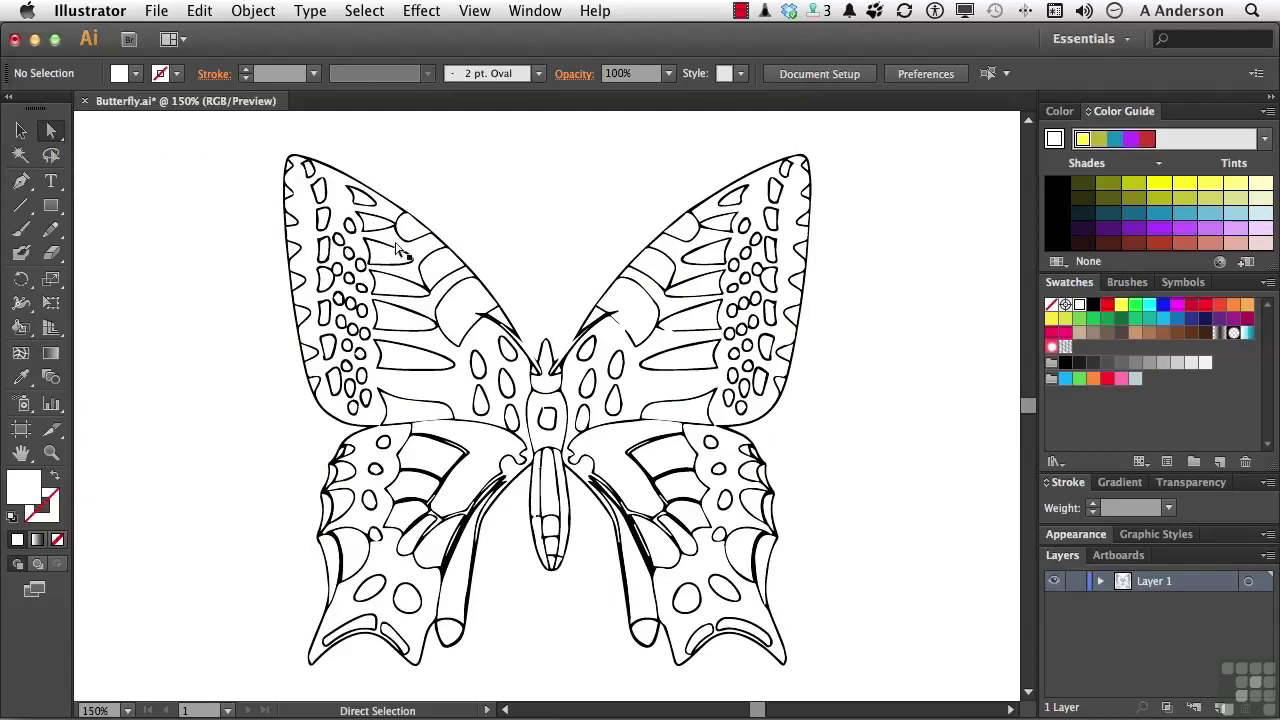
click(439, 273)
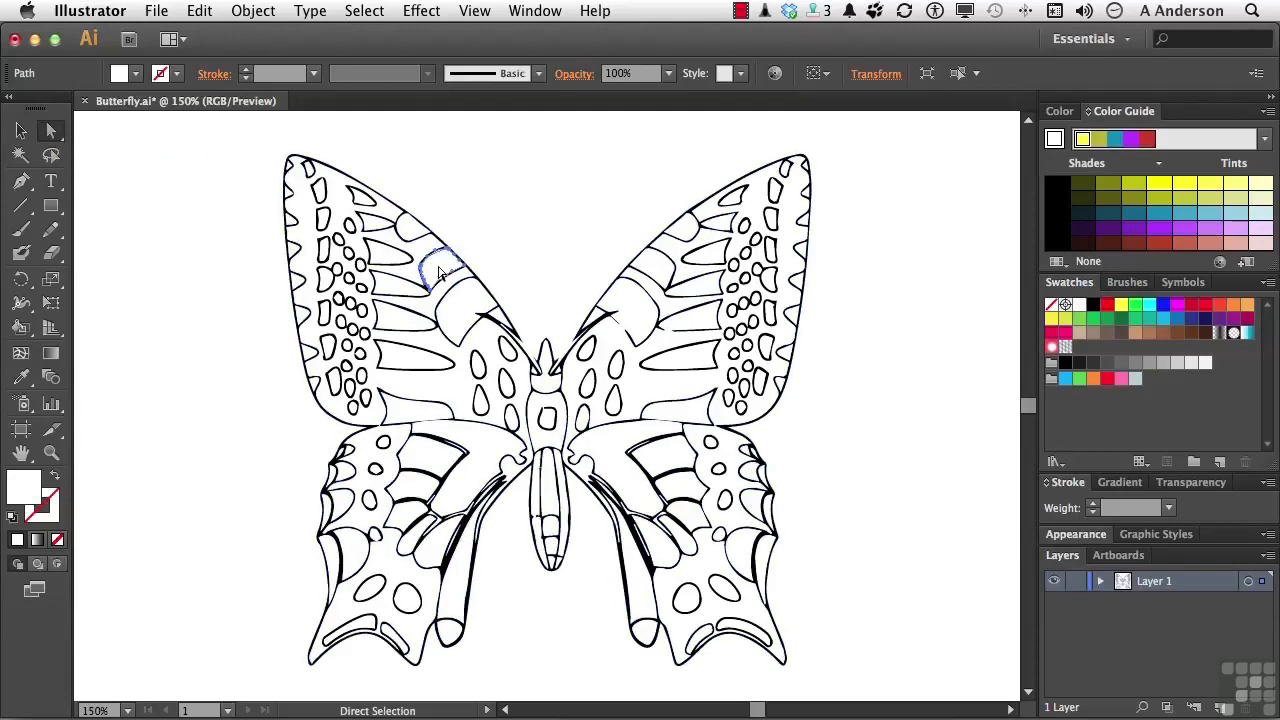
shift+click(463, 307)
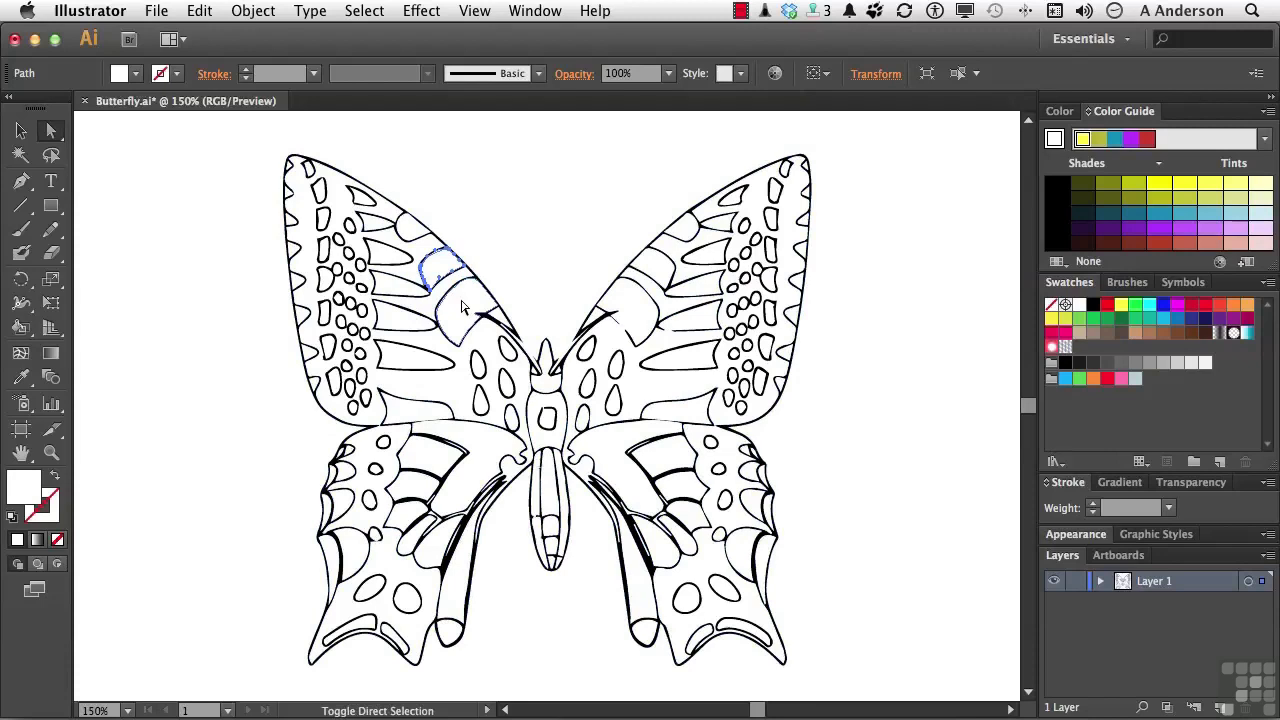
shift+click(411, 229)
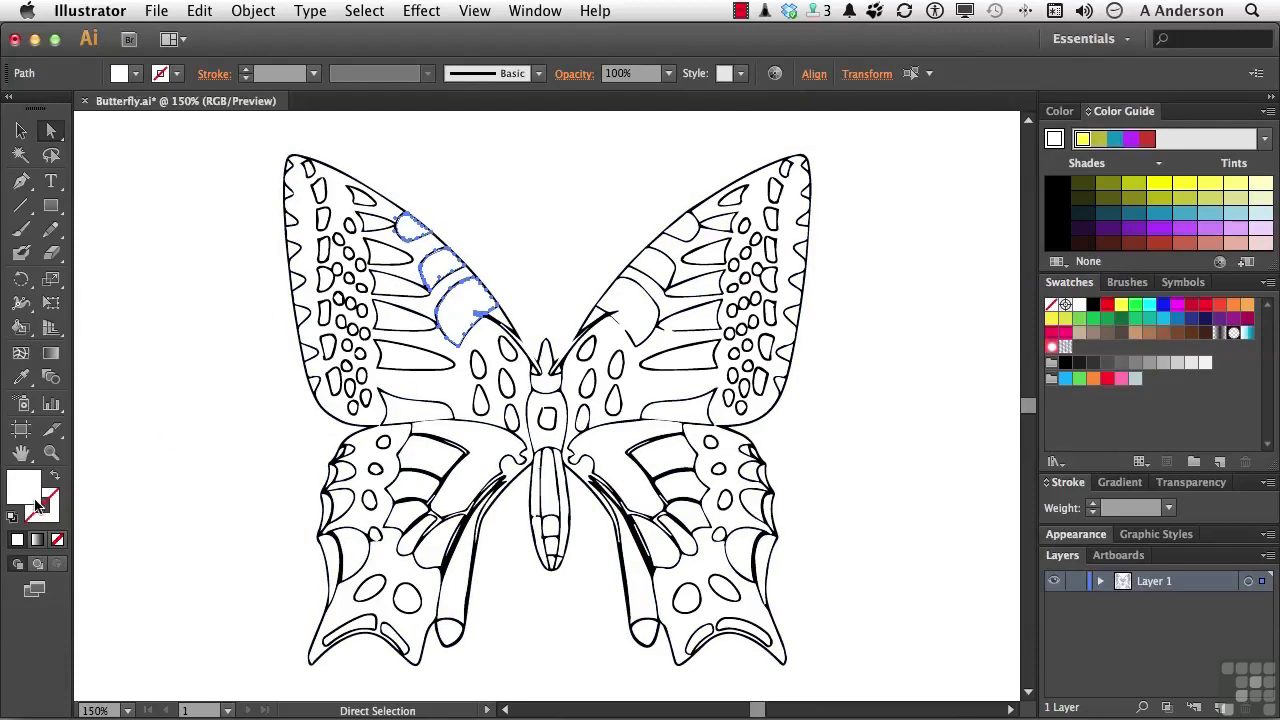
click(1156, 185)
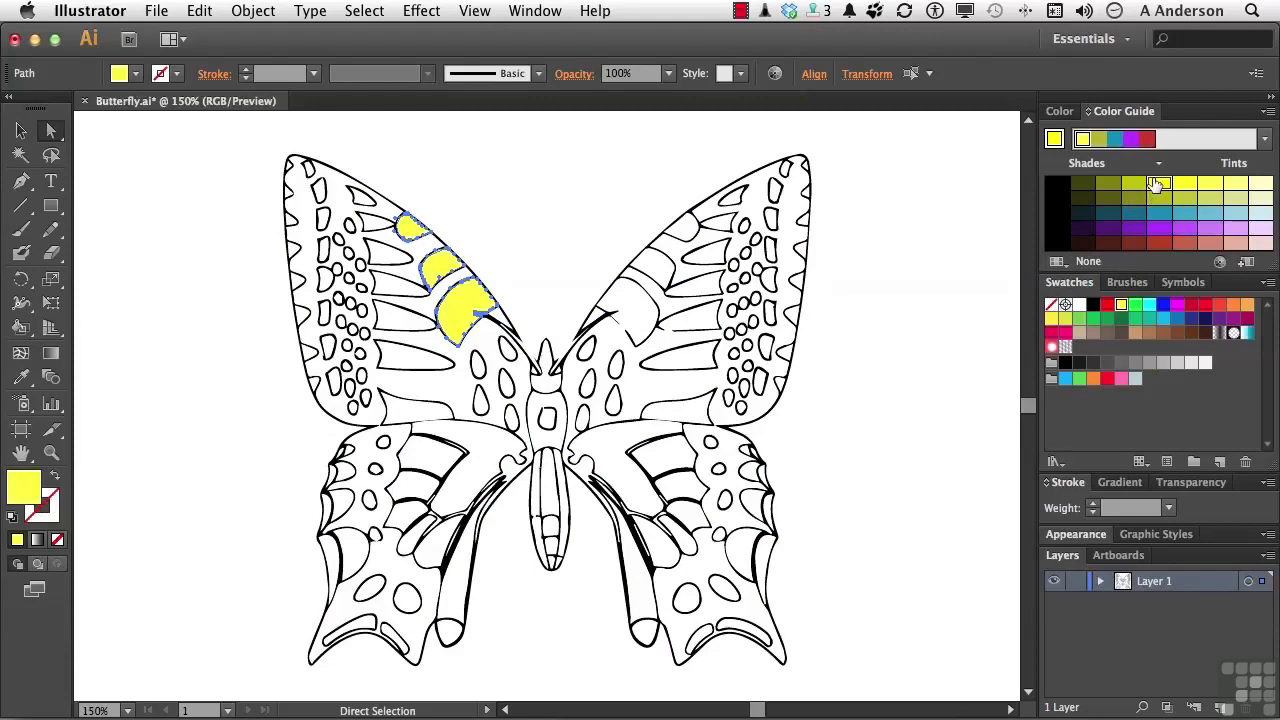
key(cmd+z)
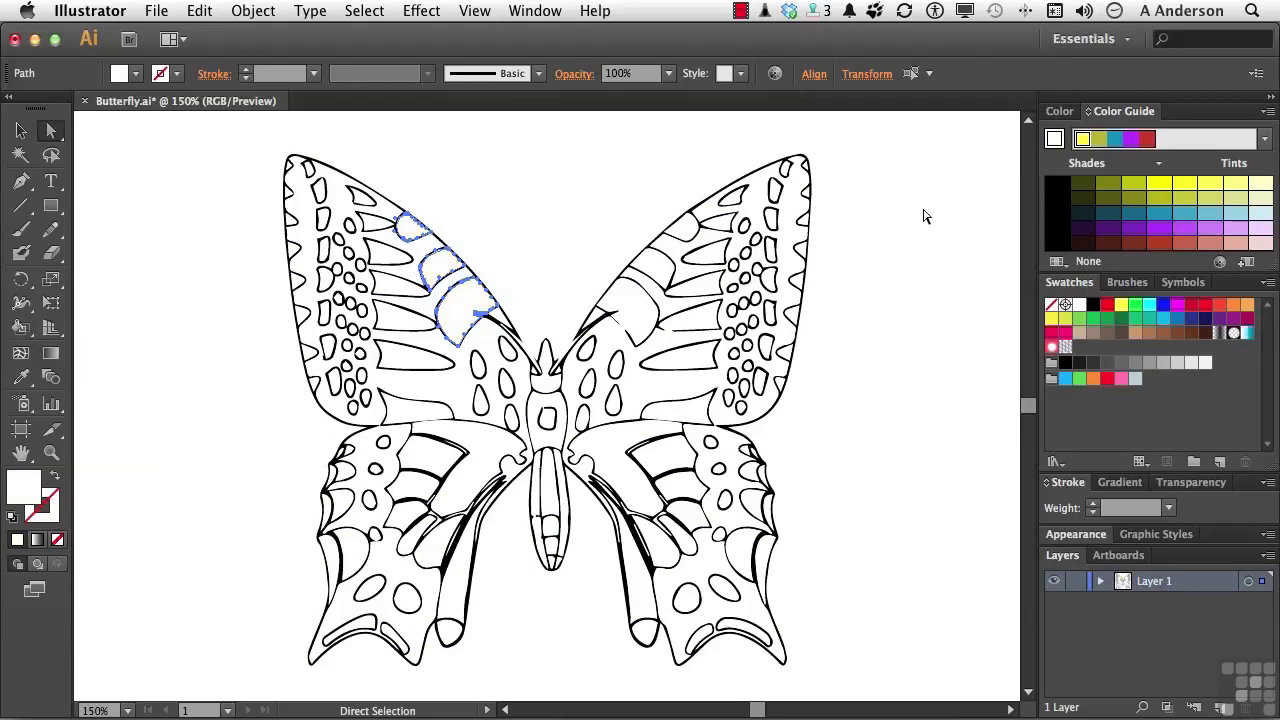
click(169, 213)
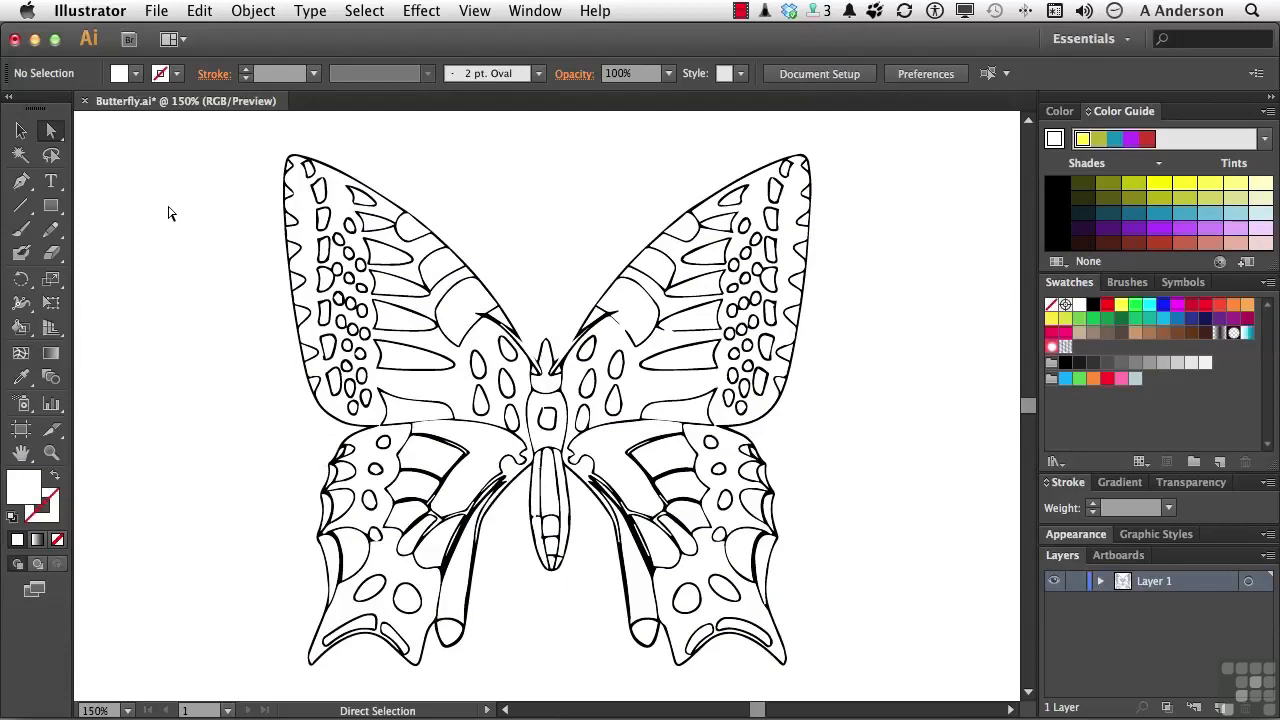
Select the traced butterfly and convert it with Object > Live Paint > Make
click(21, 130)
click(345, 287)
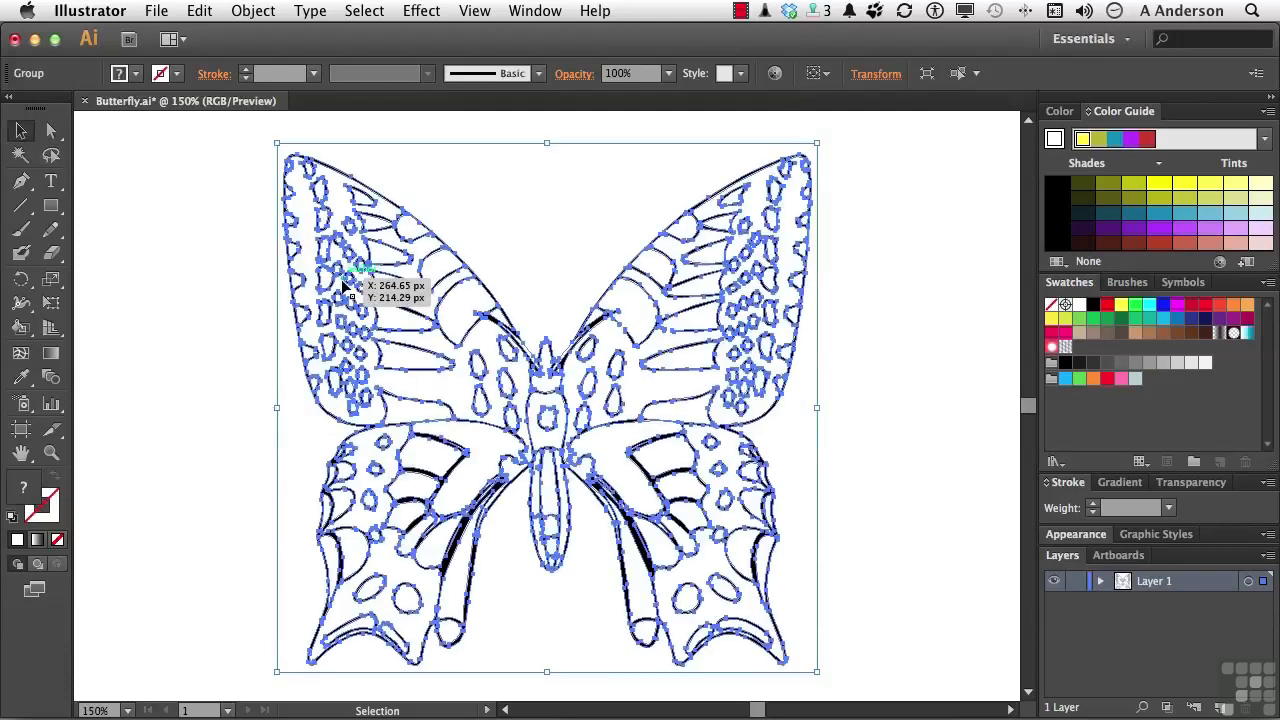
click(250, 10)
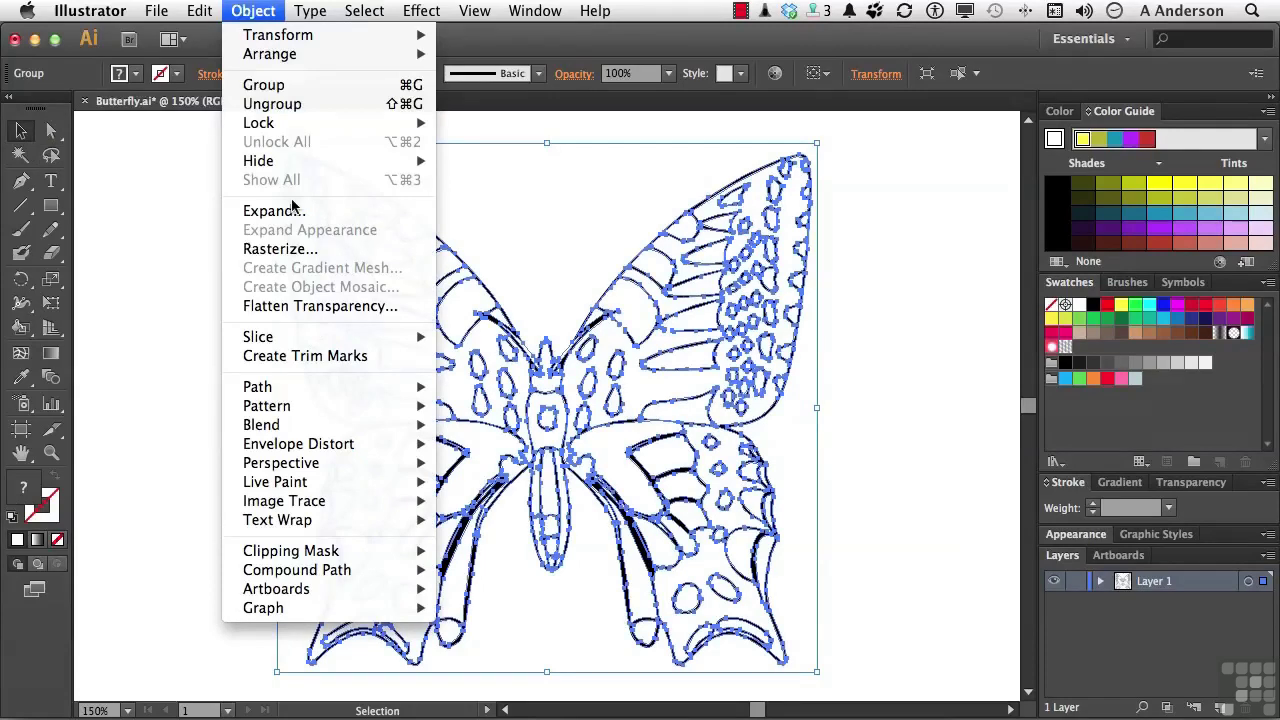
mouse_move(325, 485)
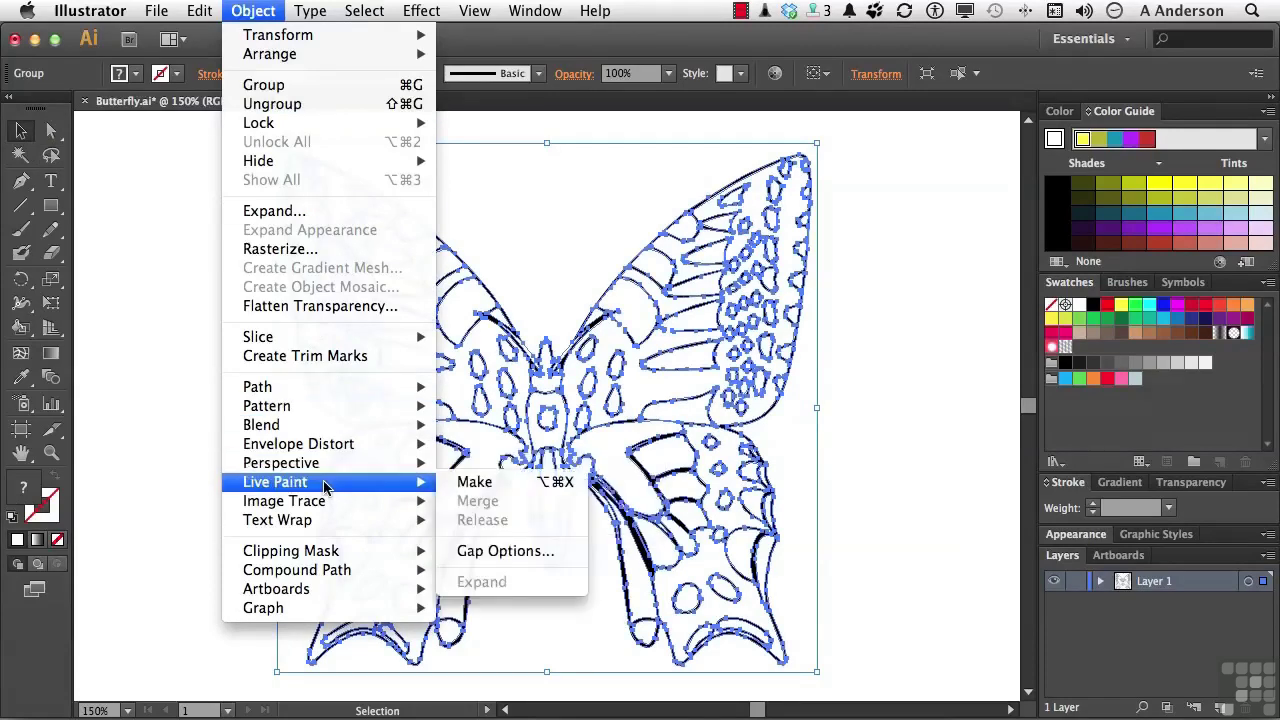
click(470, 482)
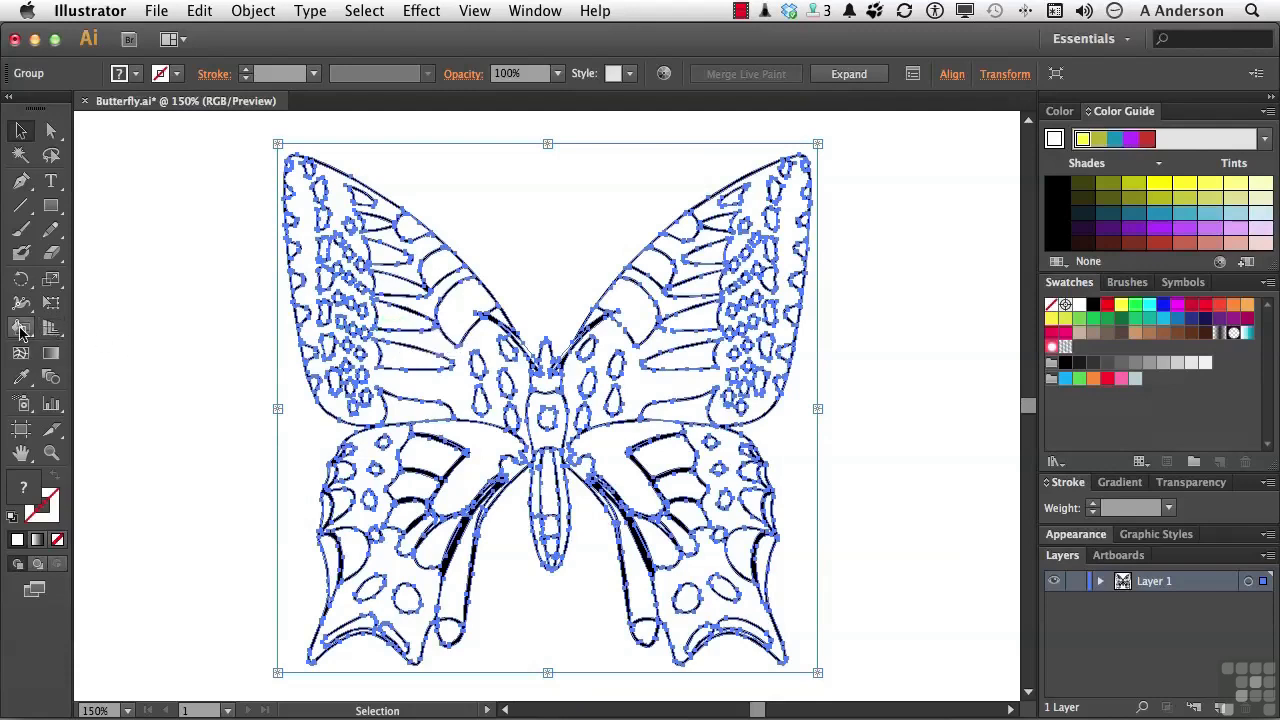
Switch to the Live Paint Bucket and set the fill colour to yellow
drag(20, 328, 96, 339)
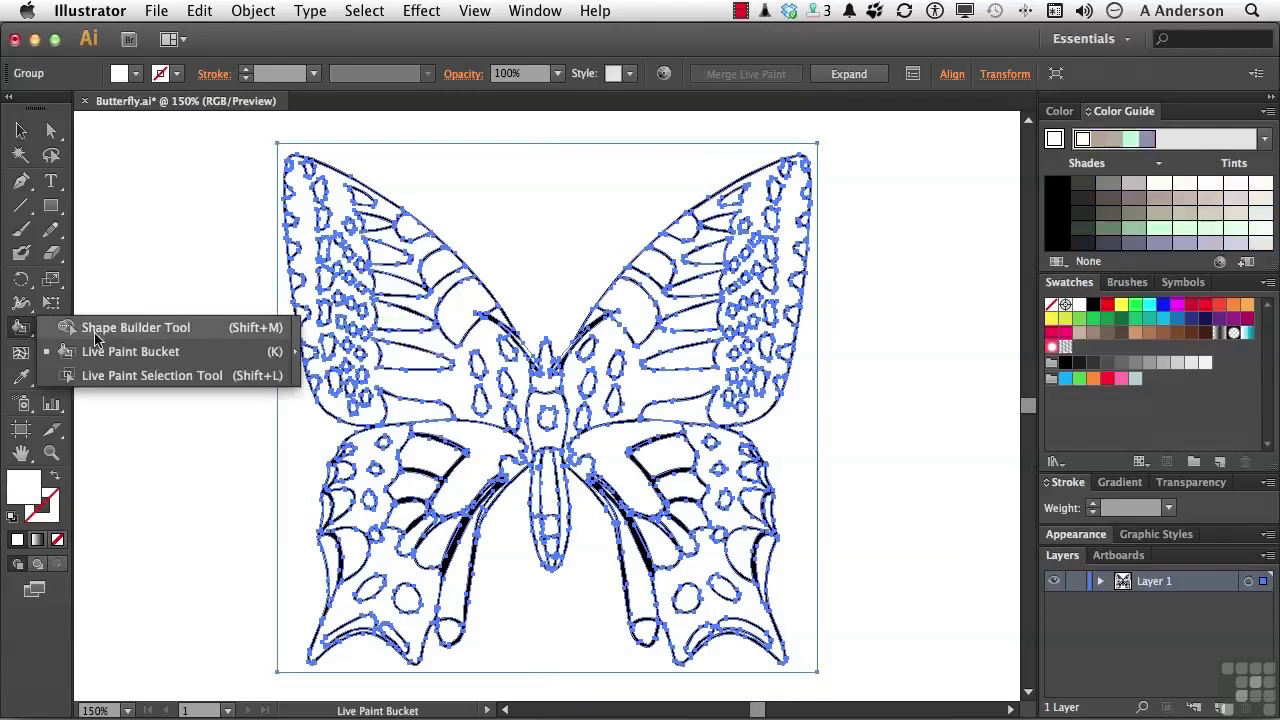
mouse_move(96, 339)
mouse_down()
mouse_move(90, 360)
mouse_move(112, 381)
mouse_up()
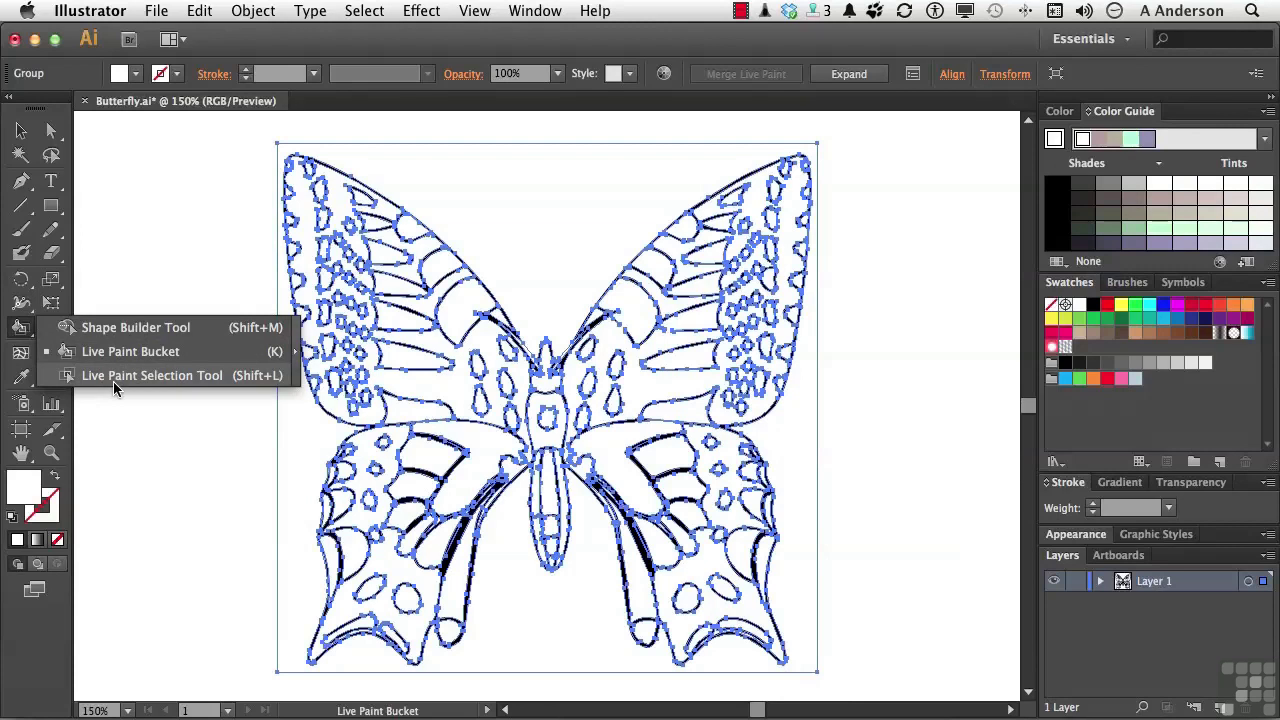
drag(113, 381, 116, 358)
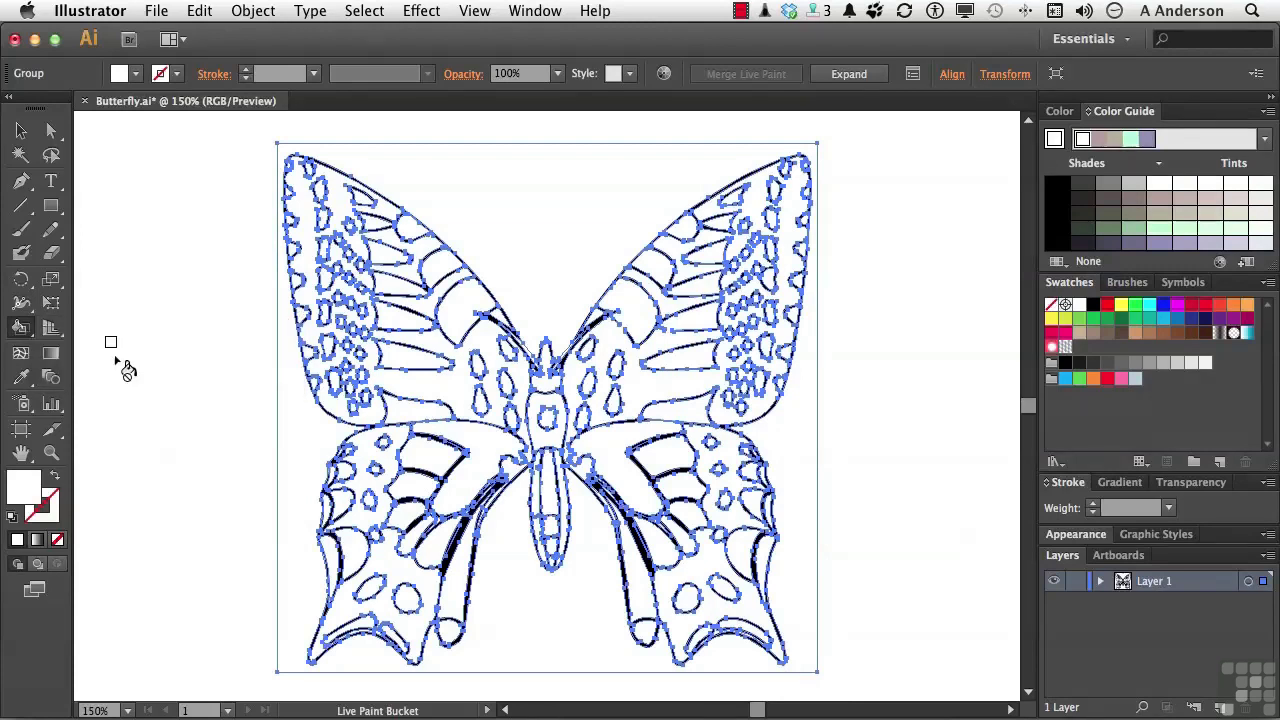
click(1121, 304)
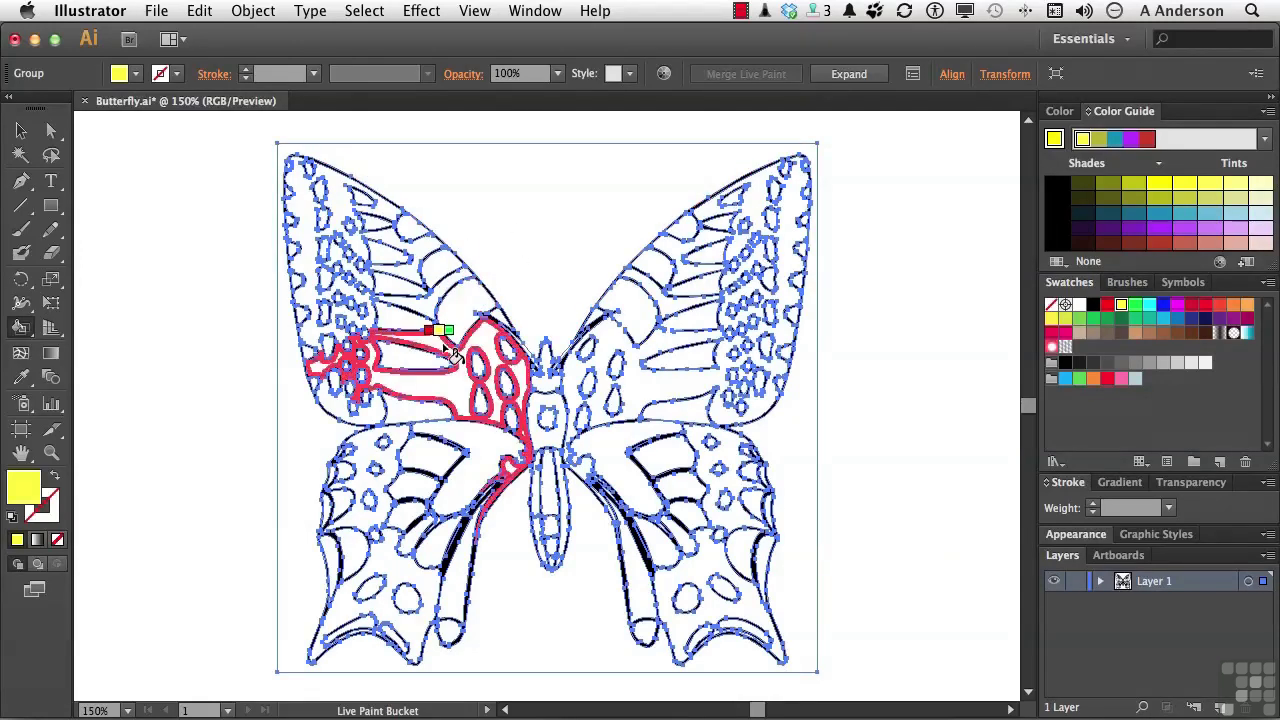
Paint three stripe cells of the upper-left wing yellow, from the body outward
click(455, 292)
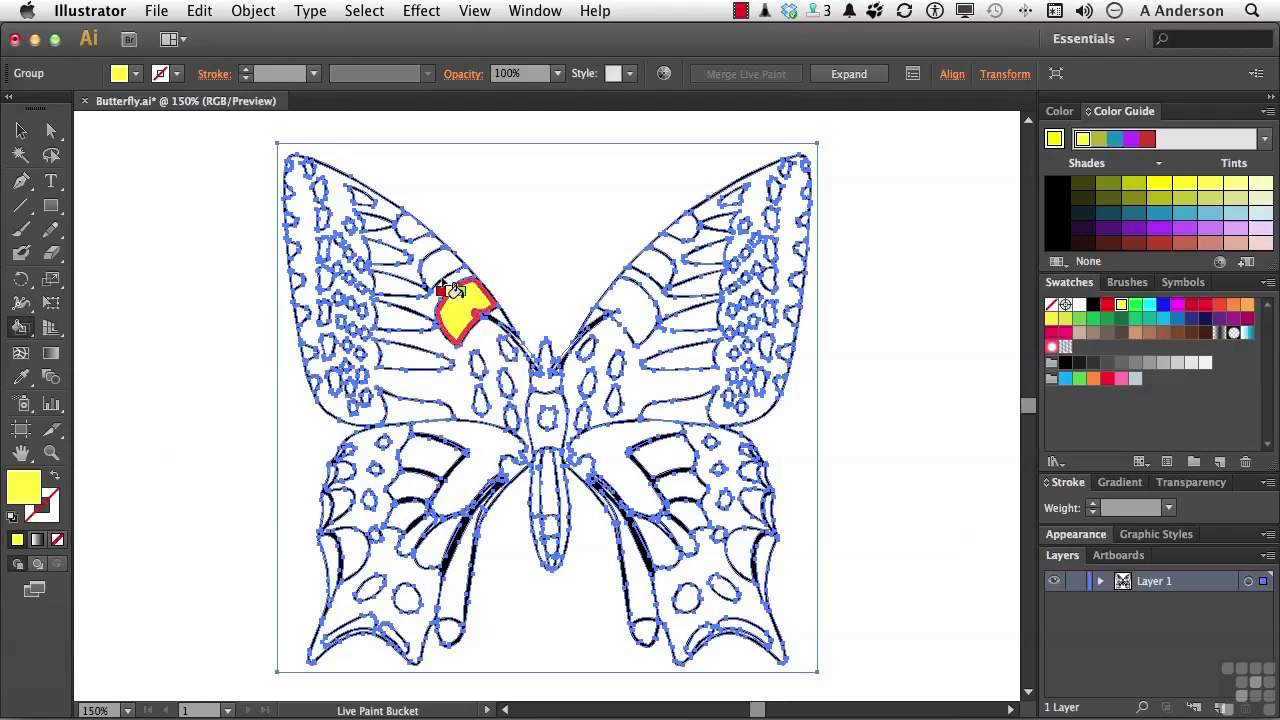
click(436, 268)
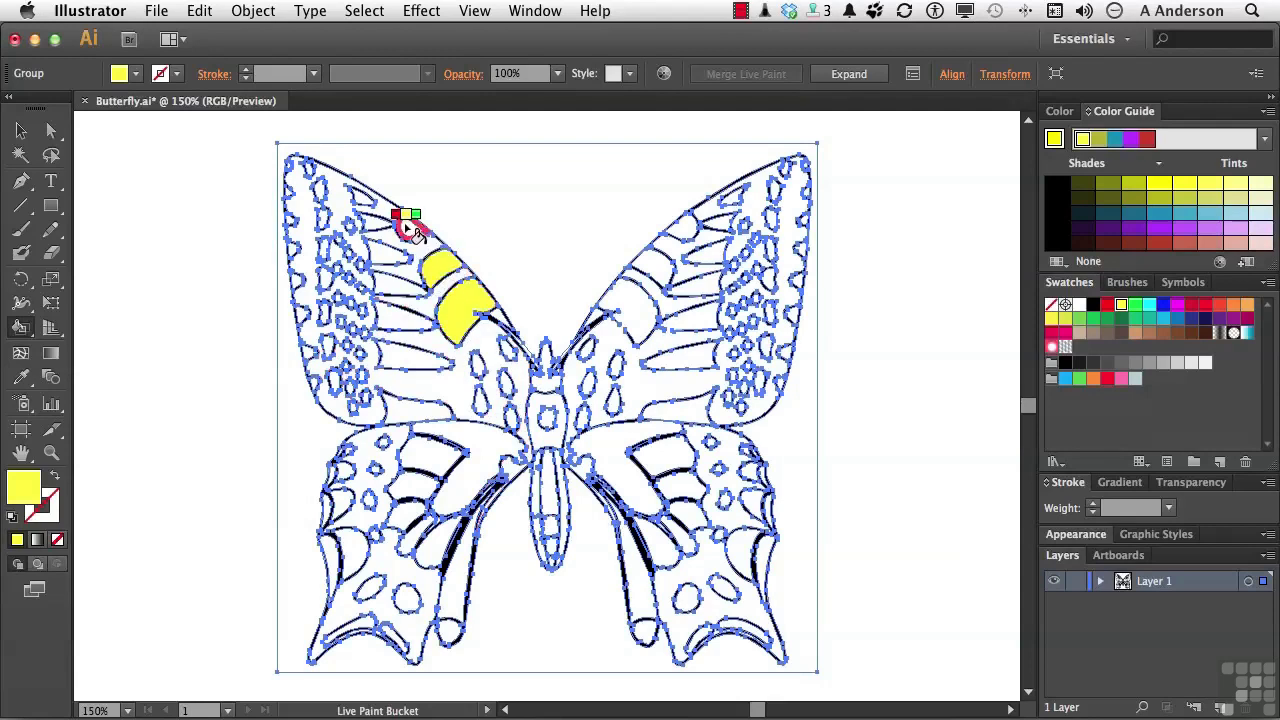
click(407, 228)
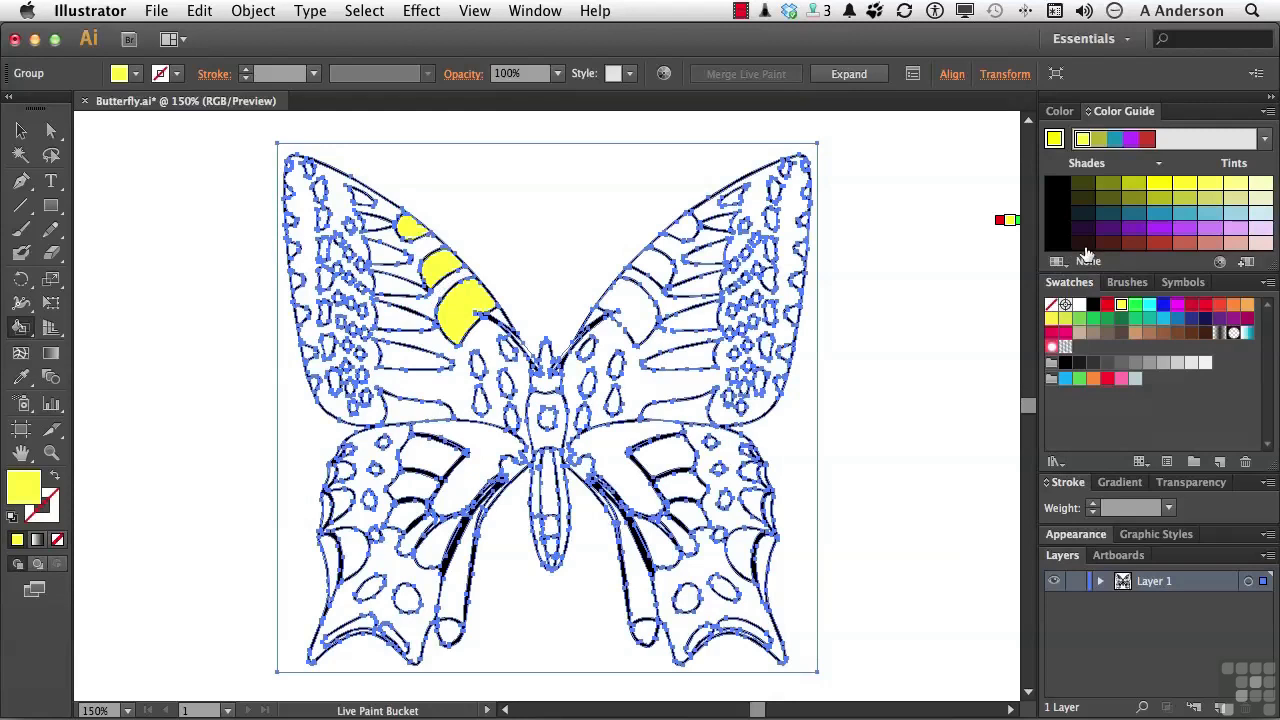
Switch to purple and fill seven wing cells down the upper-left wing's outer column
click(1159, 230)
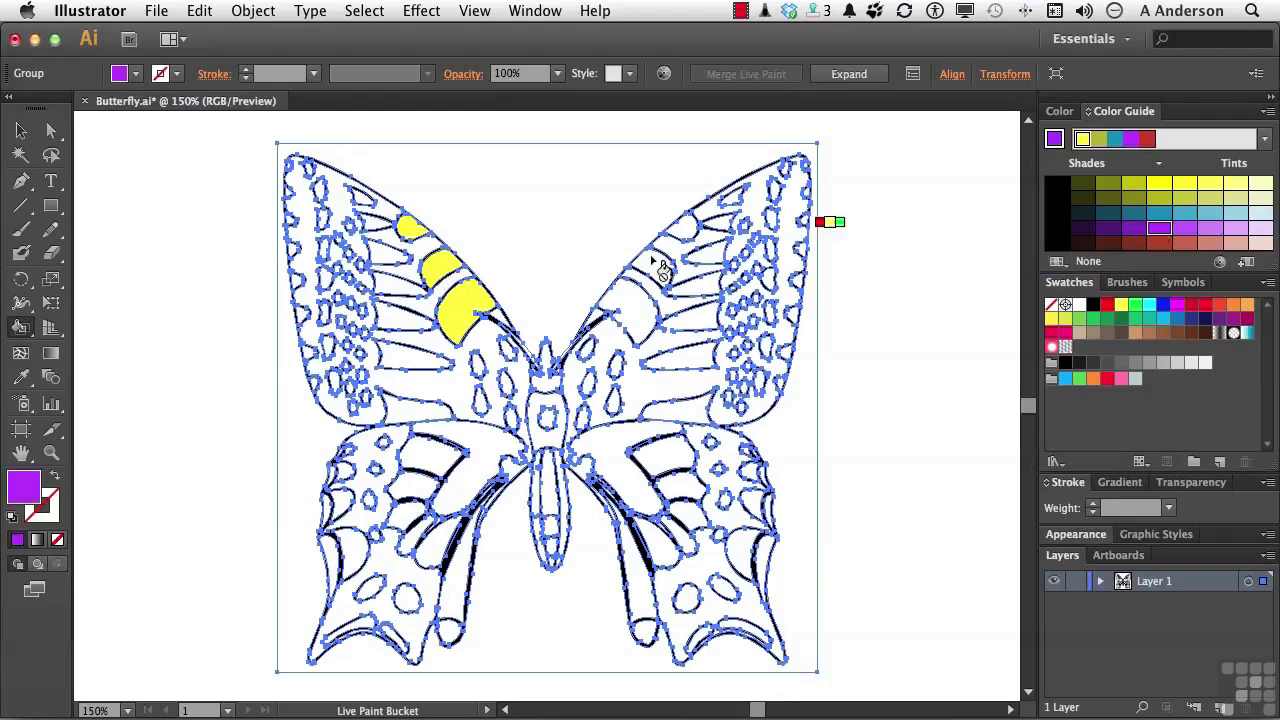
click(360, 197)
click(376, 221)
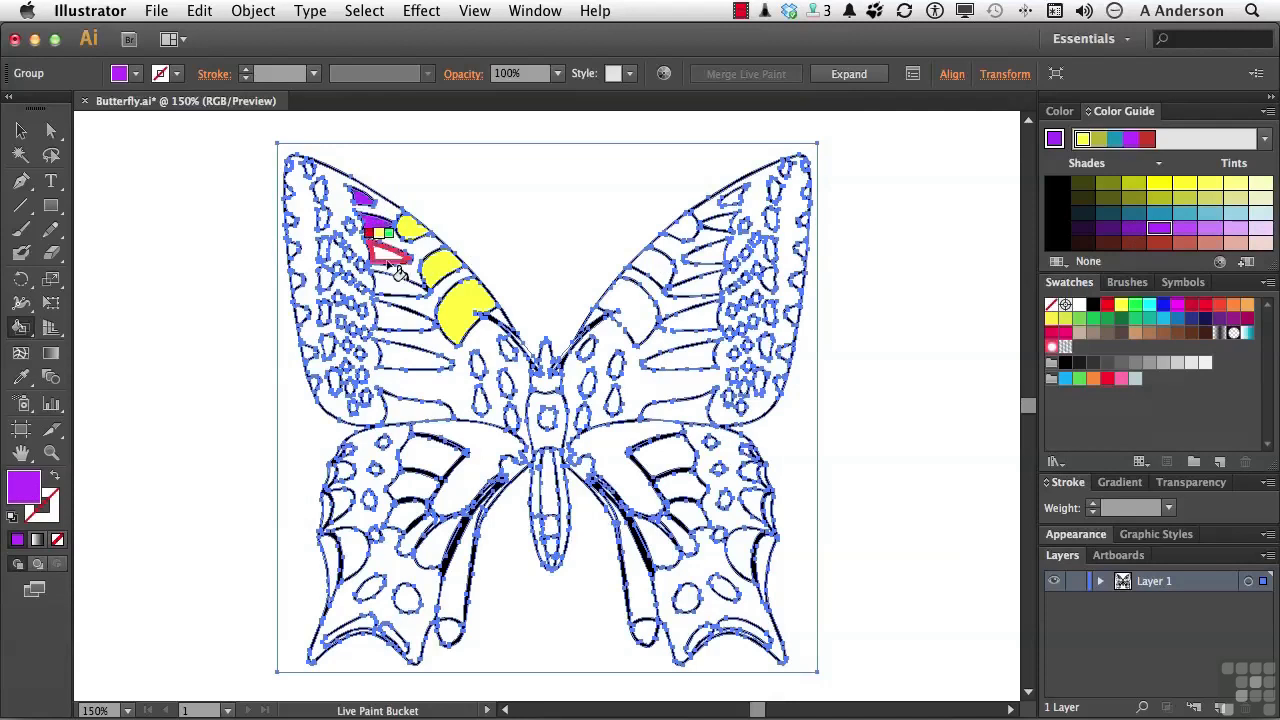
click(391, 260)
click(398, 285)
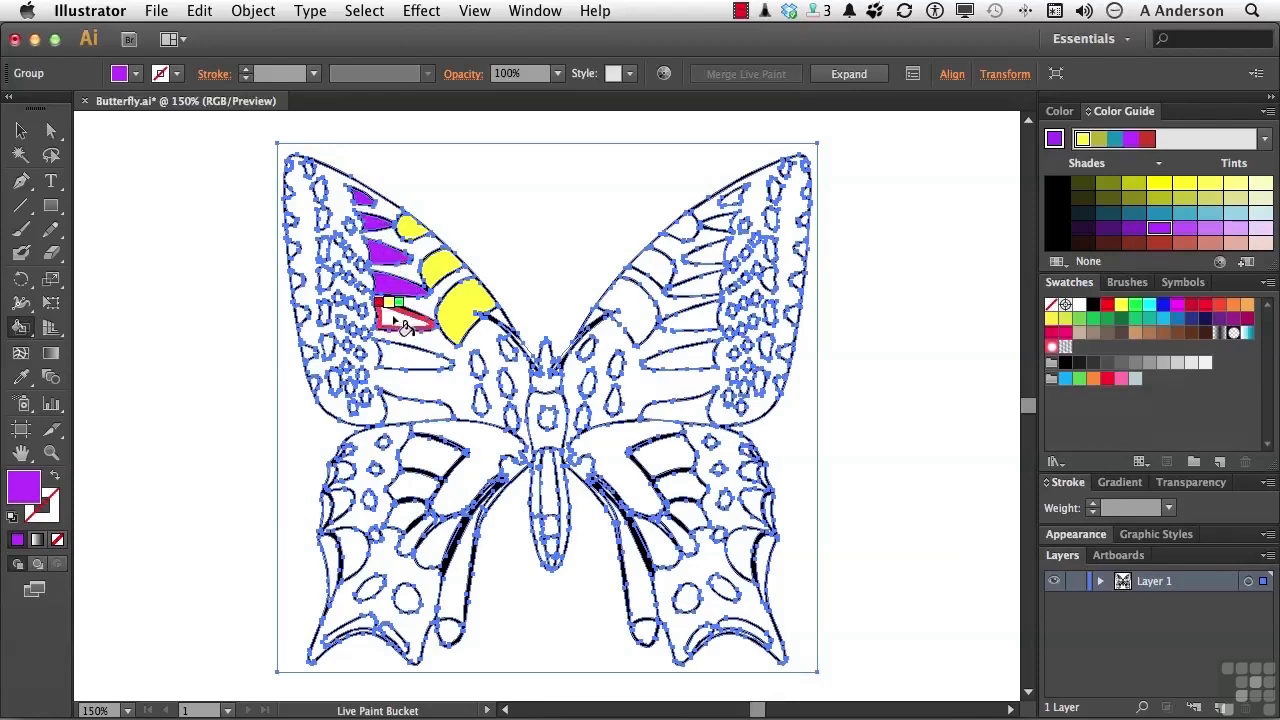
click(405, 325)
click(408, 360)
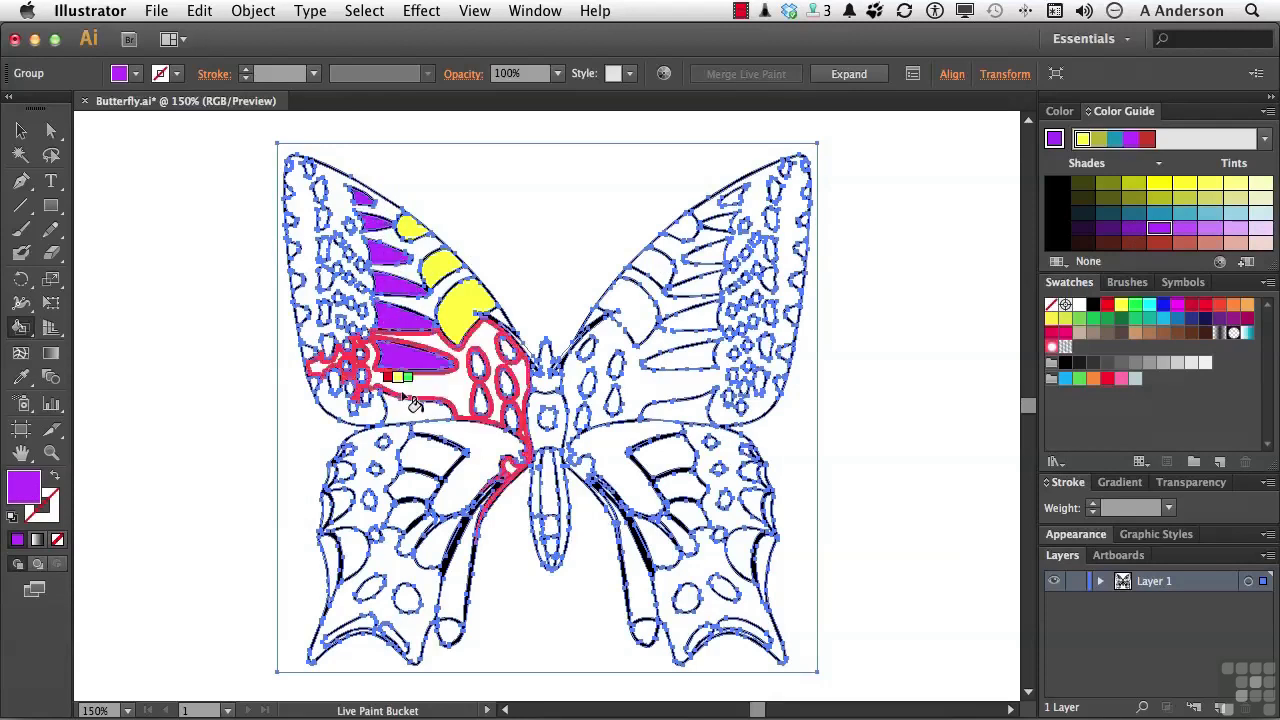
click(410, 418)
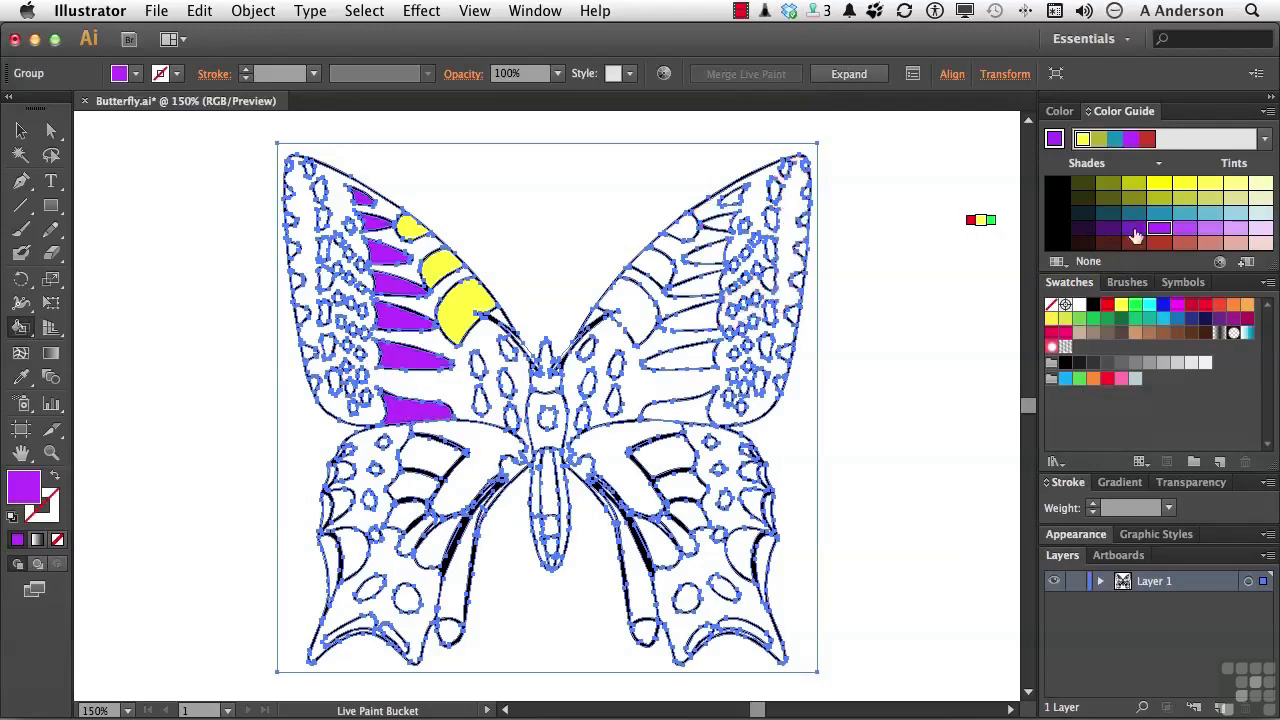
Switch back to yellow and paint three upper-right wing cells
click(1159, 183)
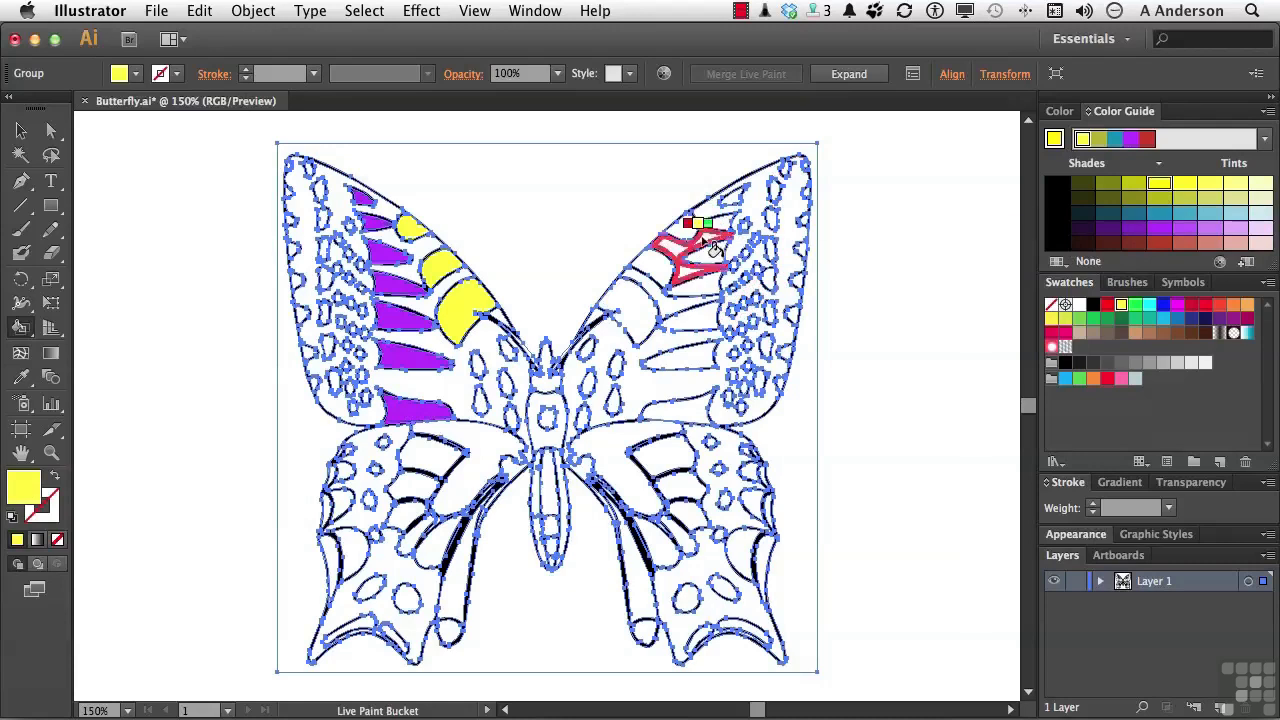
click(682, 222)
click(655, 270)
click(628, 309)
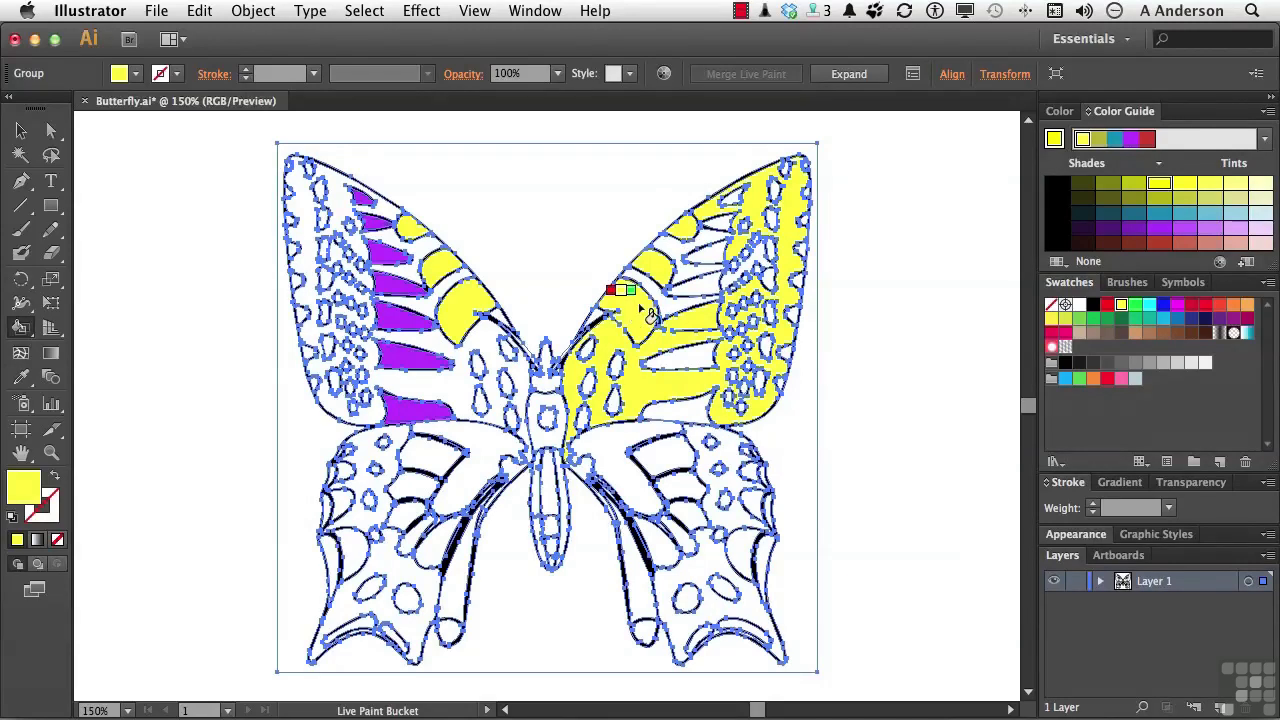
Deselect the butterfly, return to the Live Paint Bucket, and undo the flooded yellow fill
key(v)
click(912, 299)
key(k)
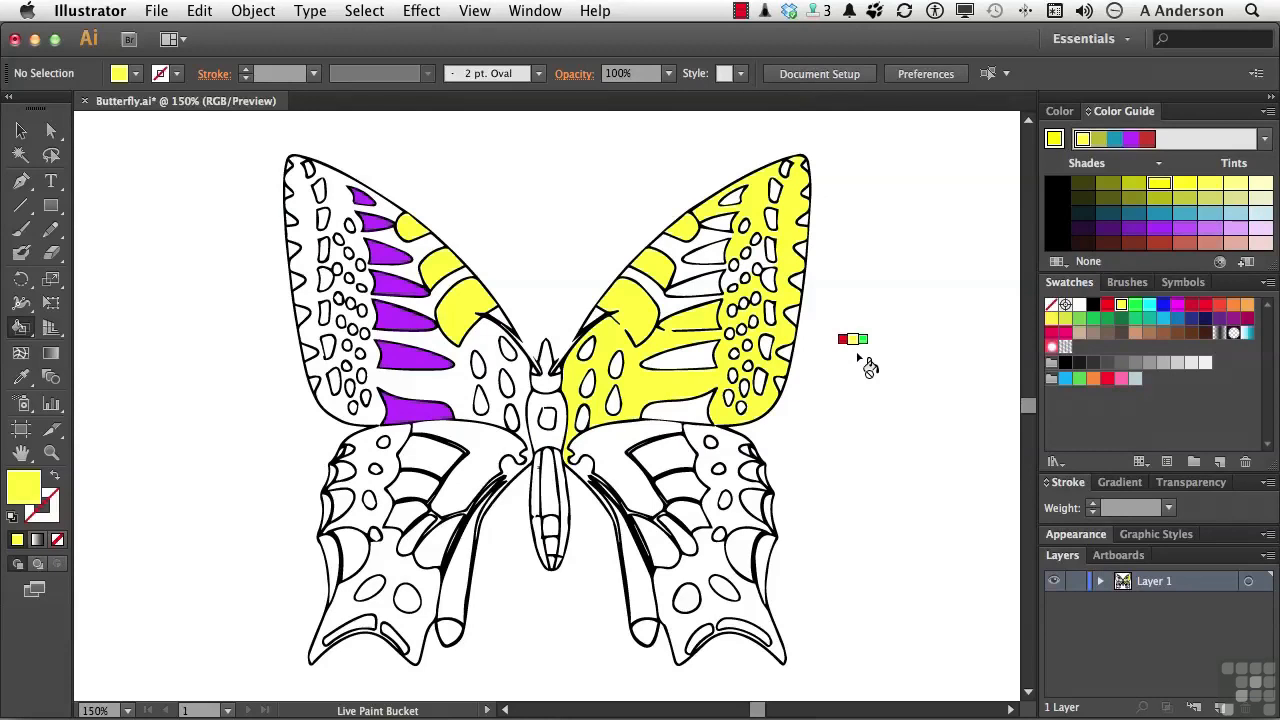
key(super+z)
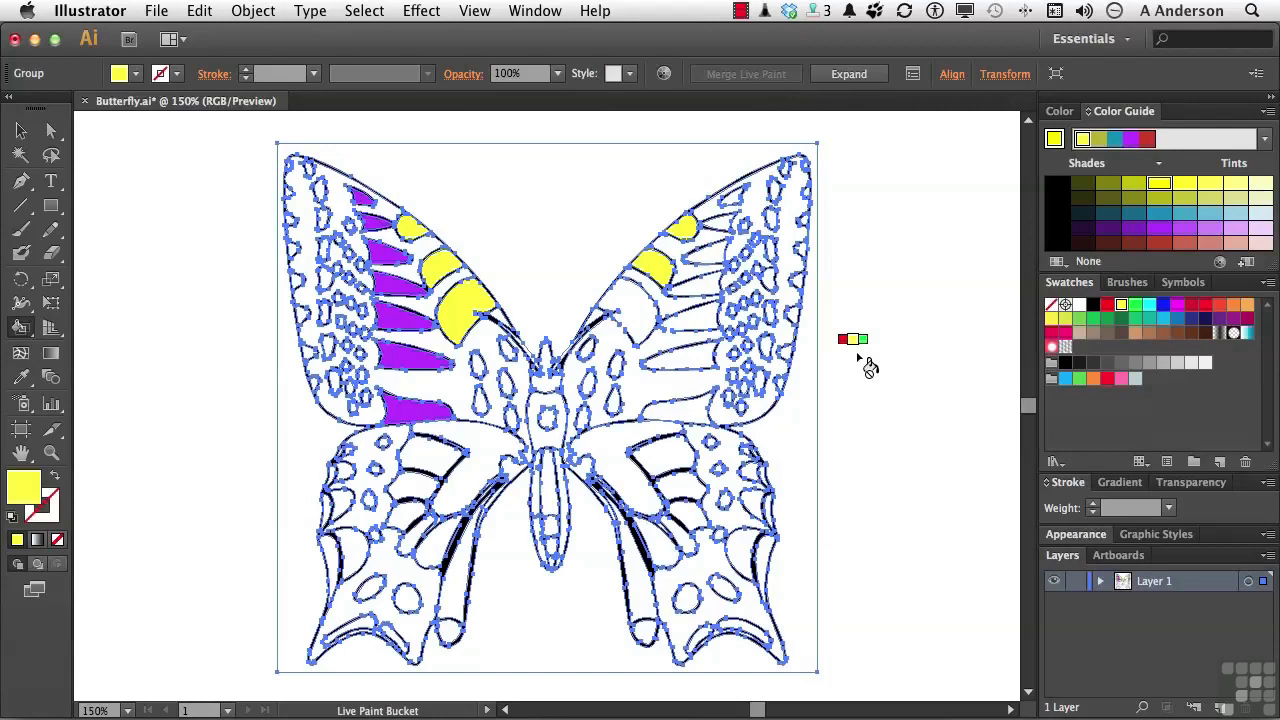
In Object > Live Paint > Gap Options, set Paint stops at Medium Gaps and confirm
click(22, 134)
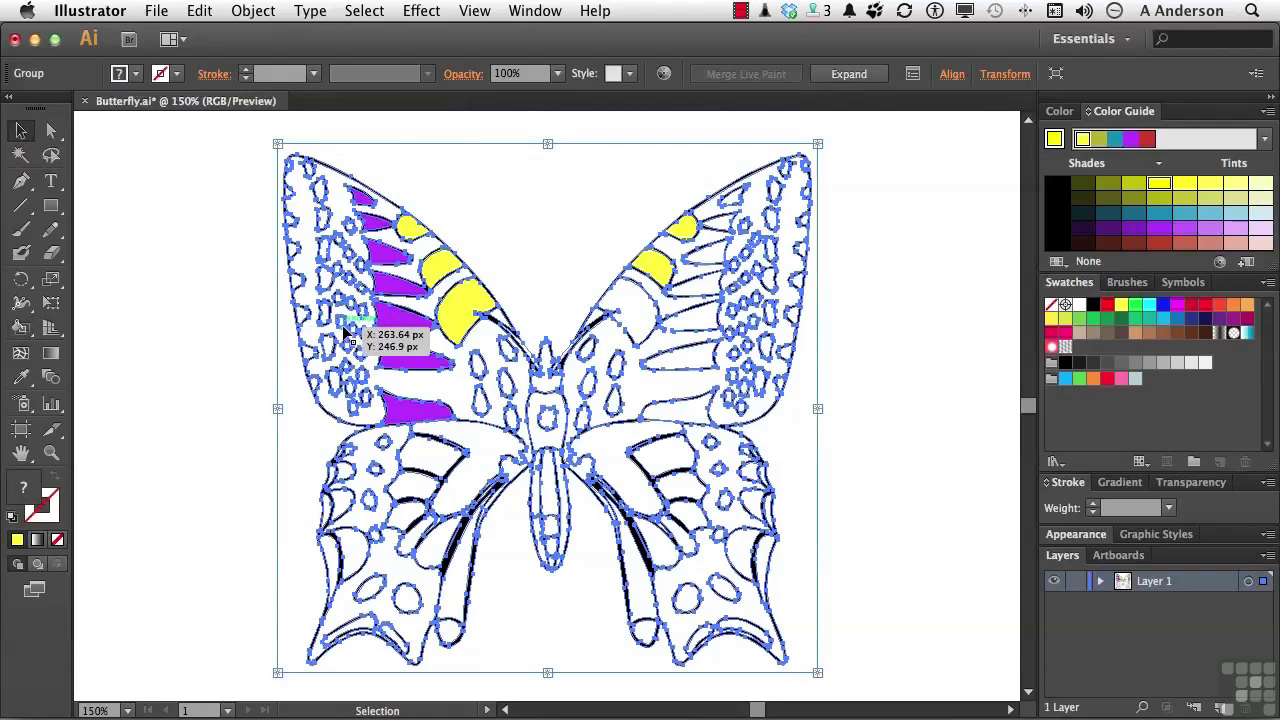
click(252, 11)
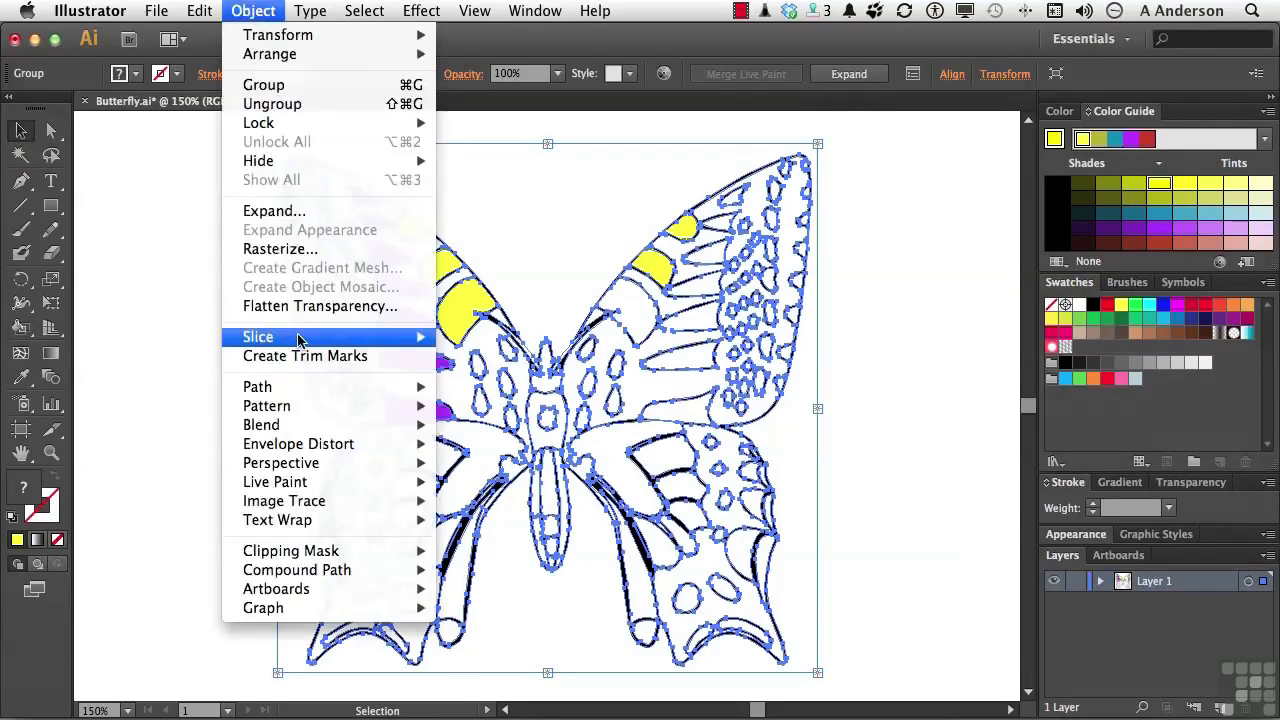
mouse_move(313, 487)
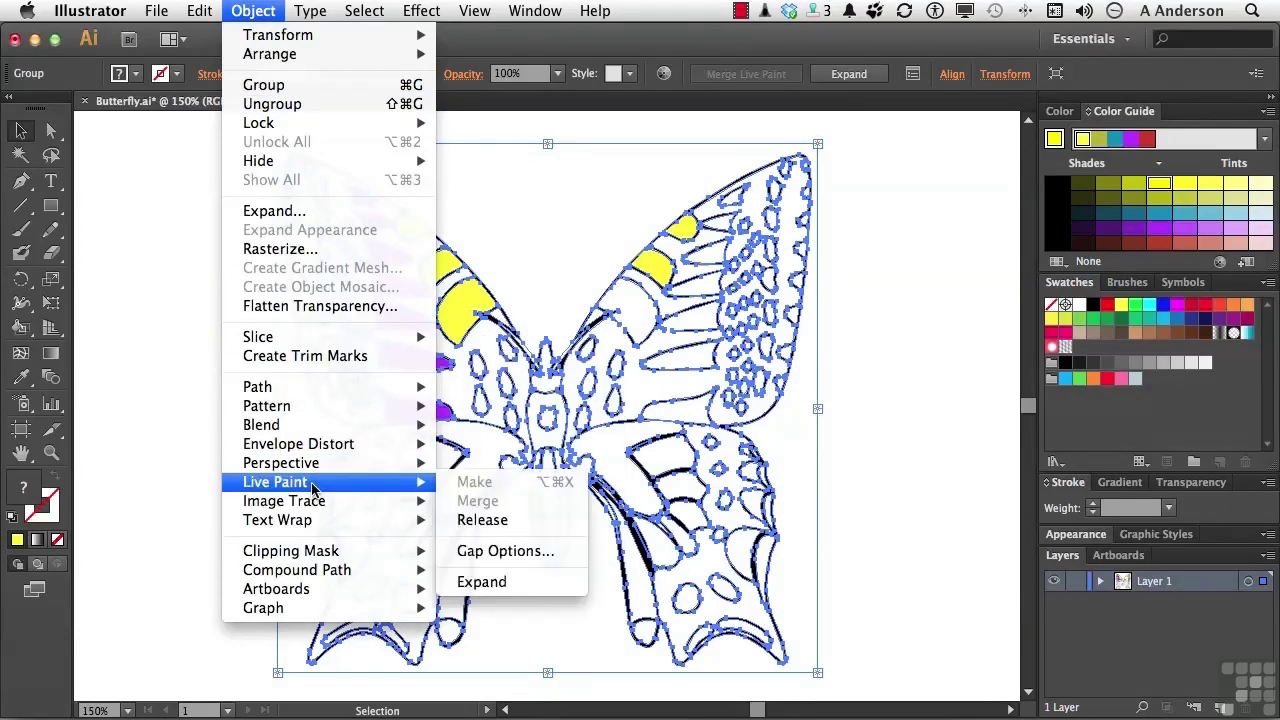
click(505, 551)
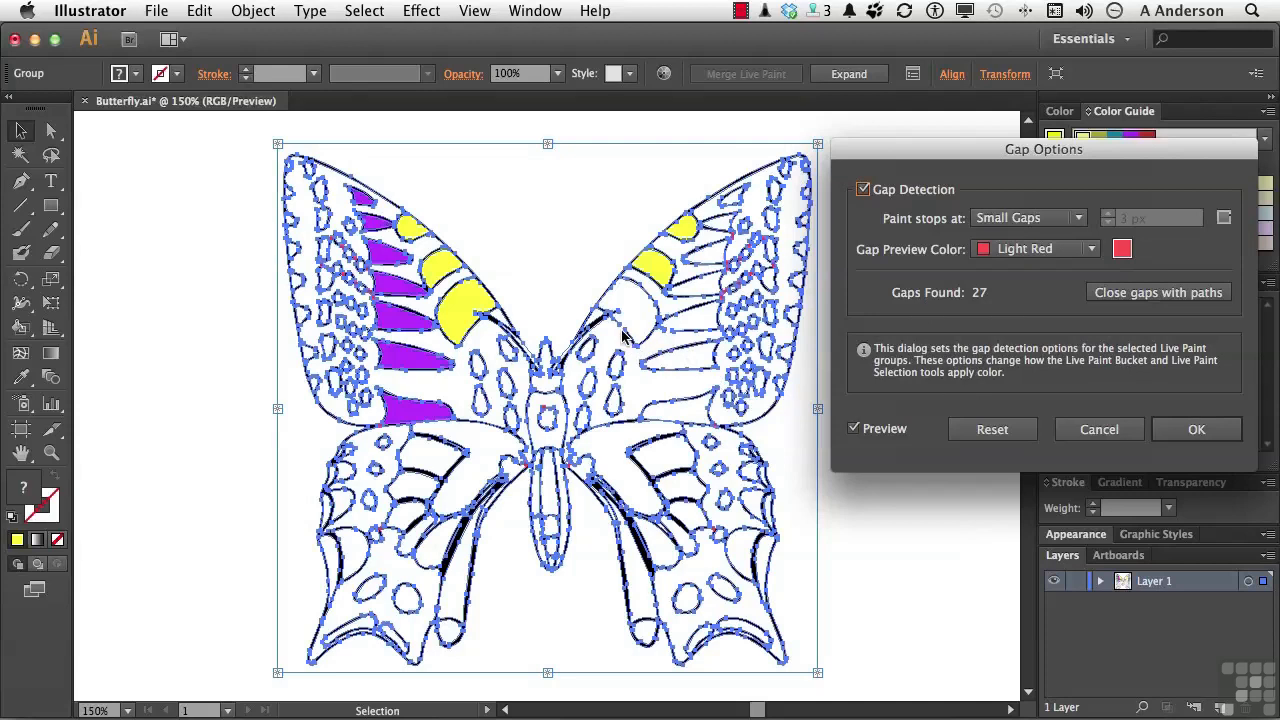
click(1000, 220)
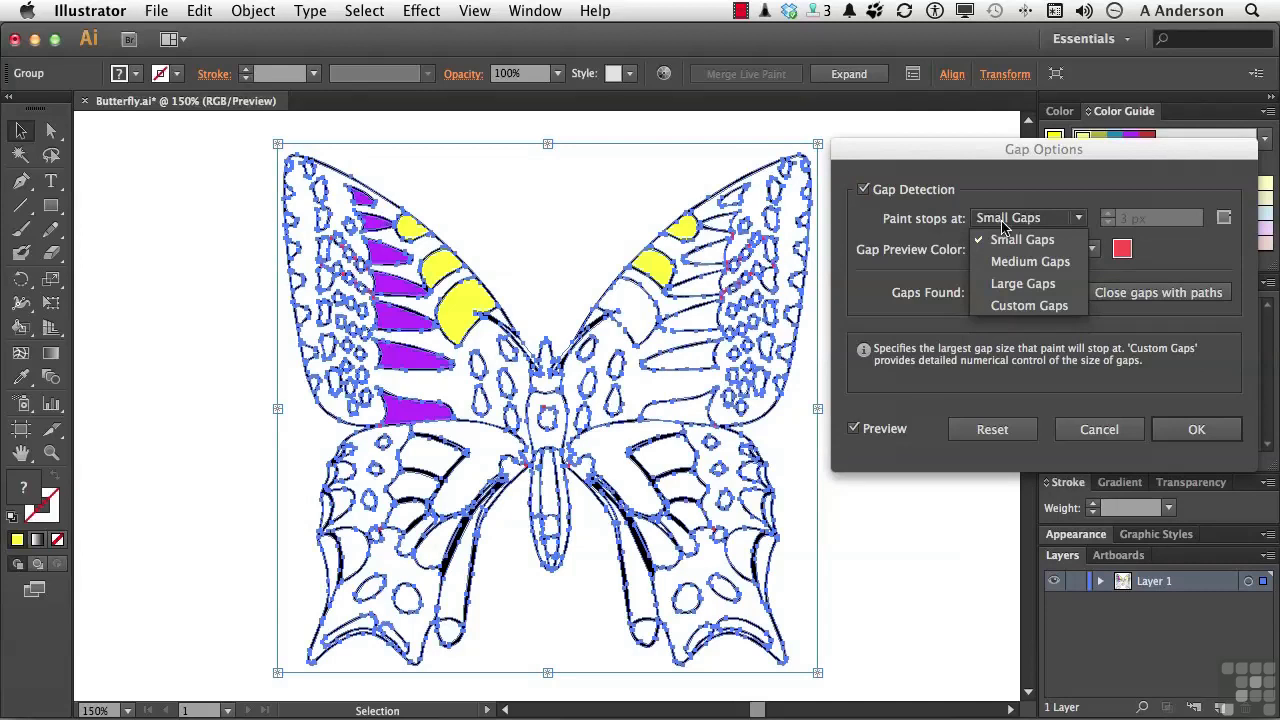
click(1012, 262)
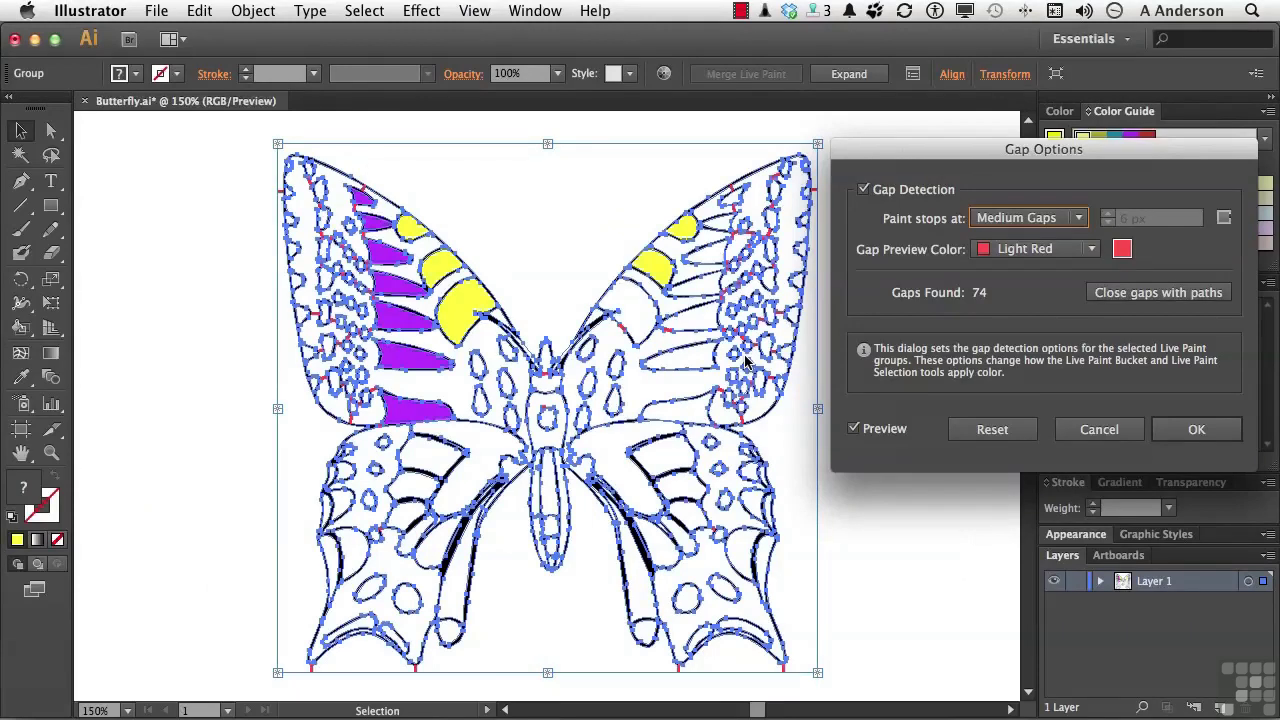
click(1197, 429)
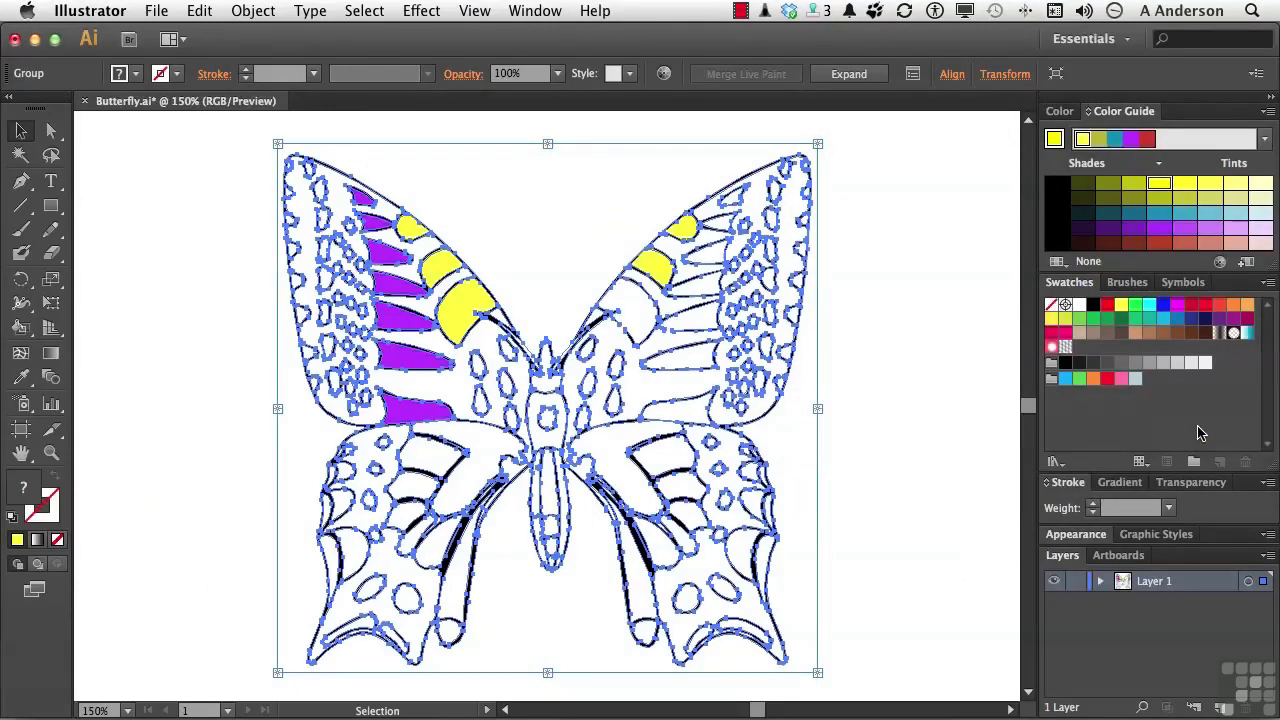
Fill one right-wing patch yellow, then paint six right-wing stripes purple
click(20, 332)
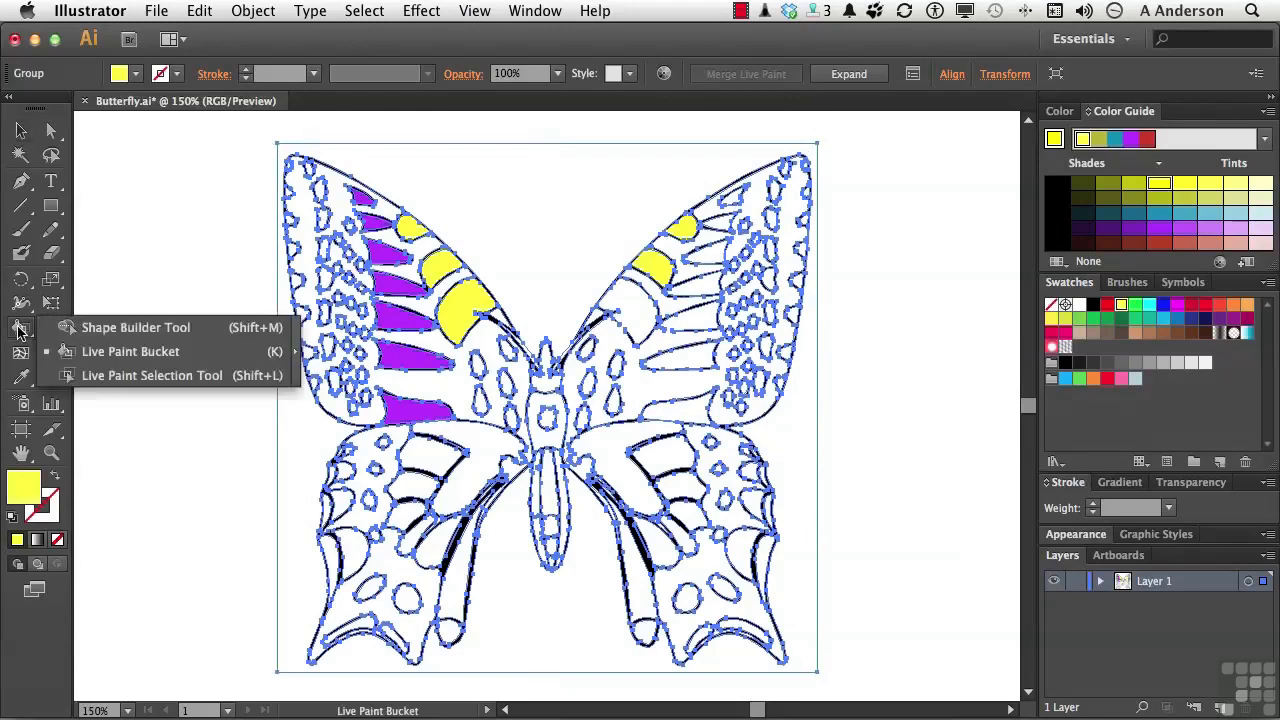
click(632, 309)
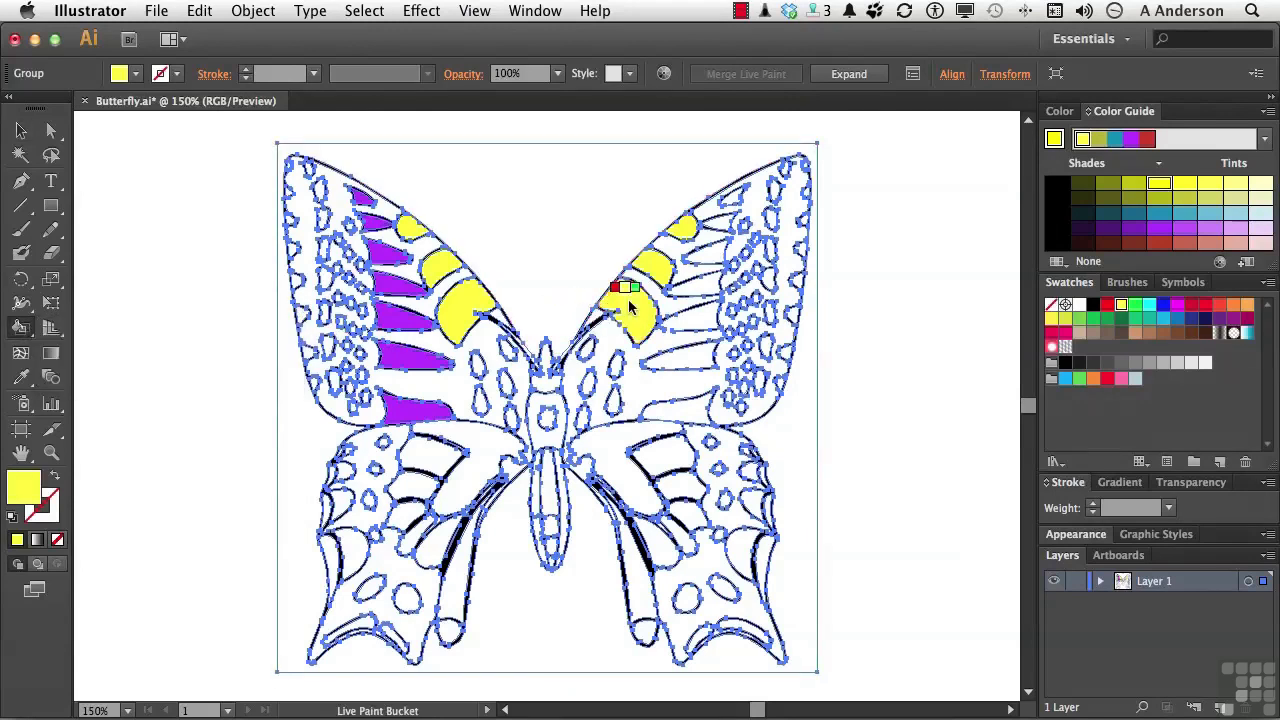
click(1162, 233)
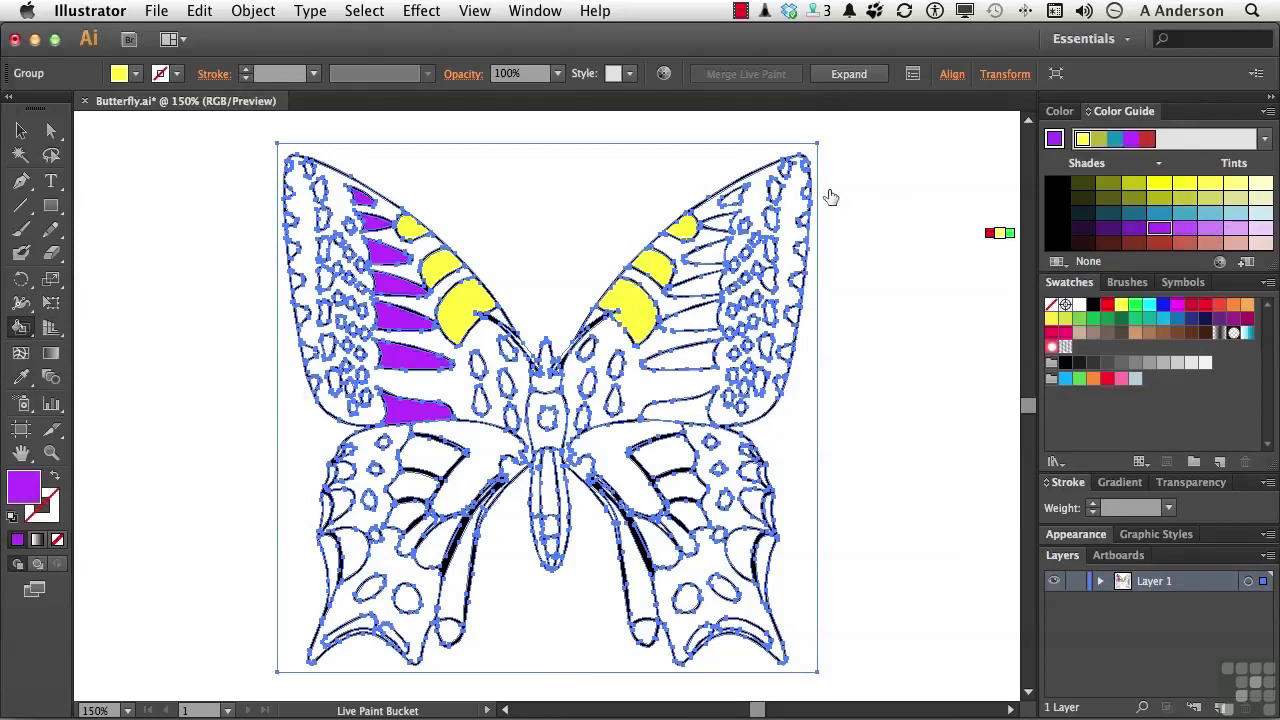
click(728, 200)
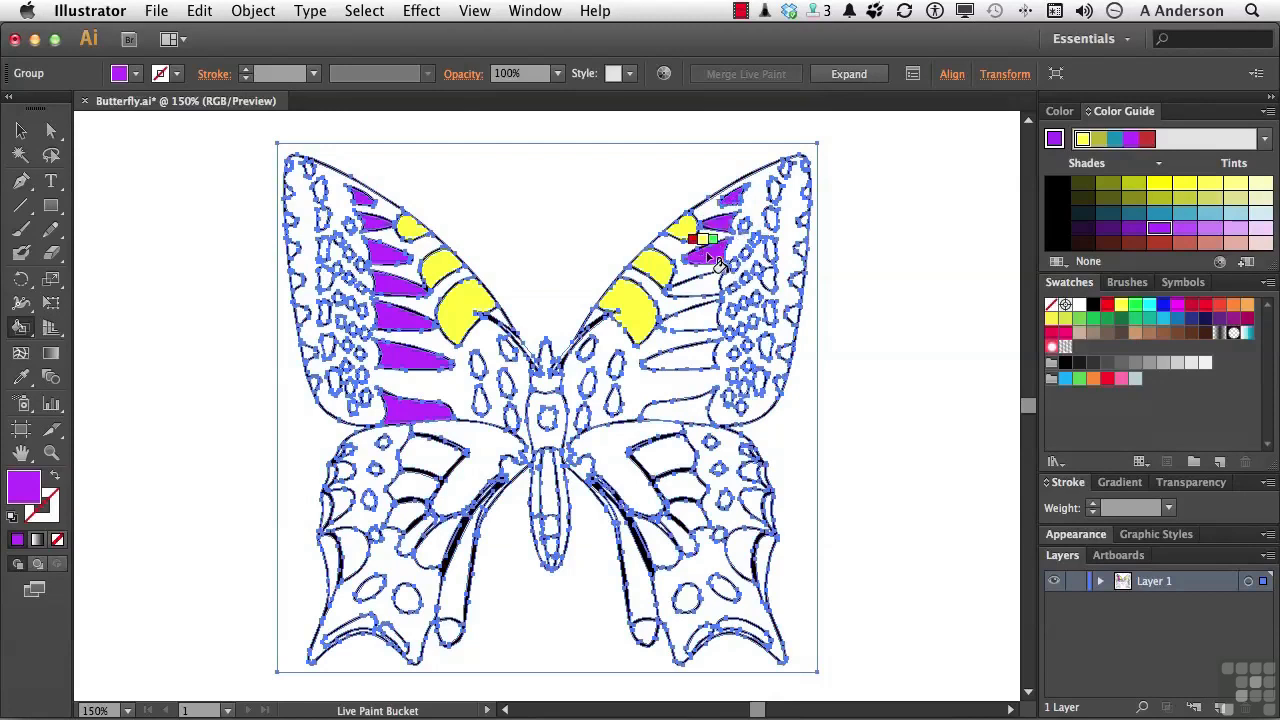
click(708, 266)
click(702, 288)
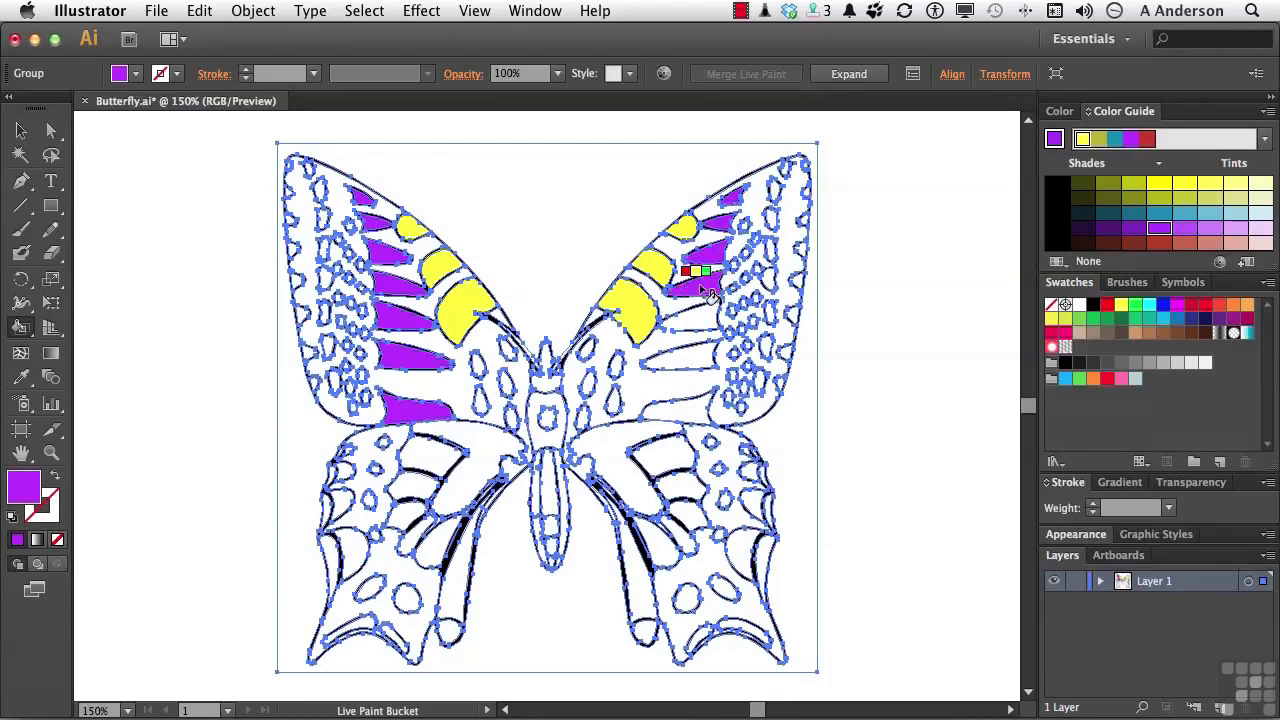
click(710, 306)
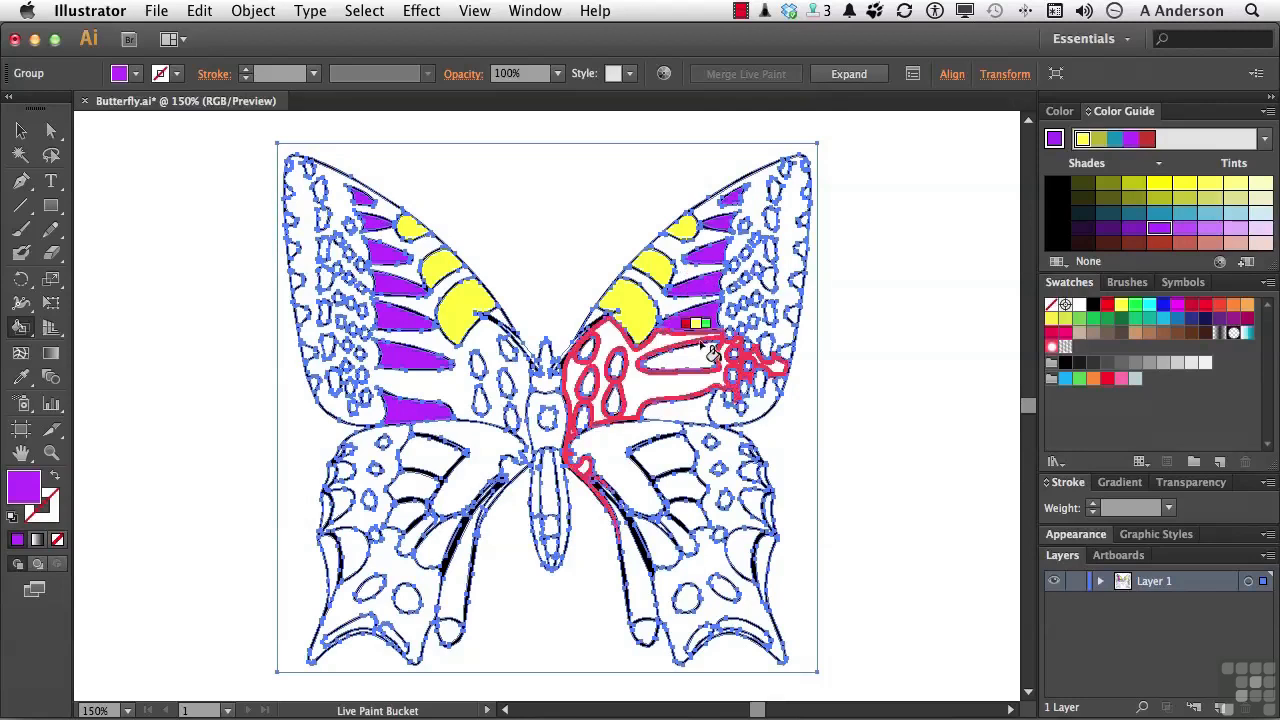
click(704, 362)
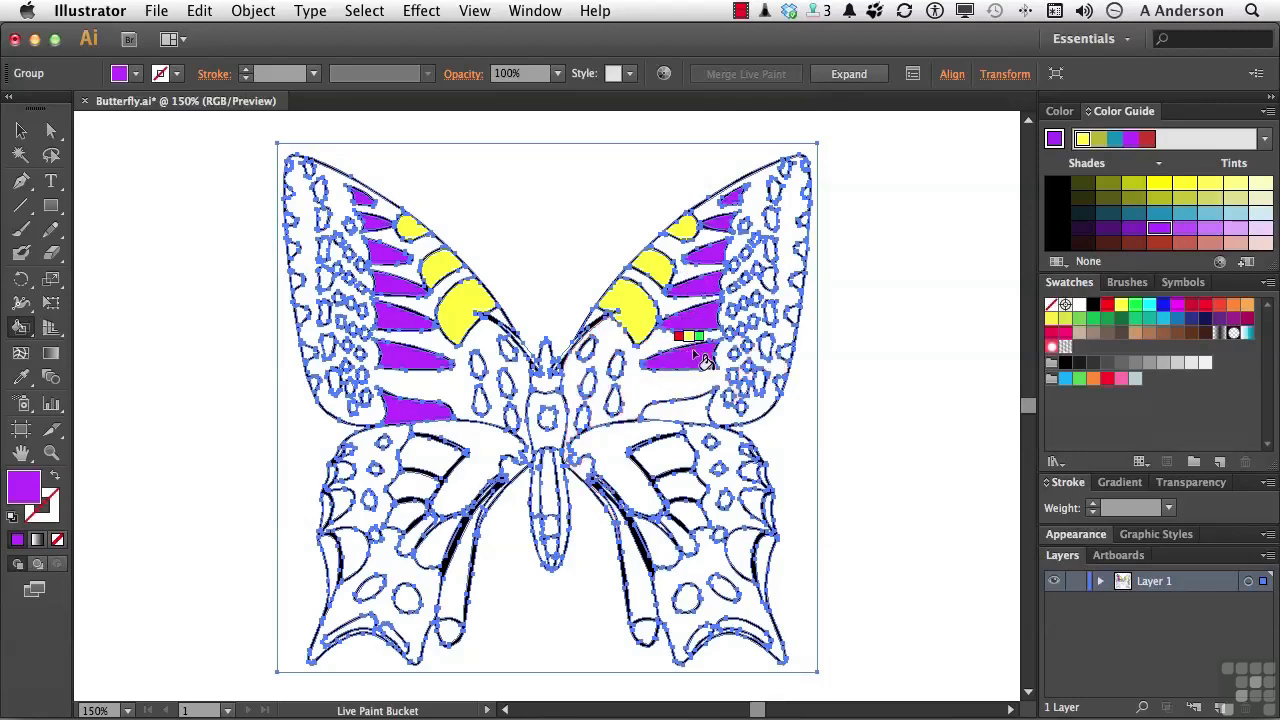
click(702, 412)
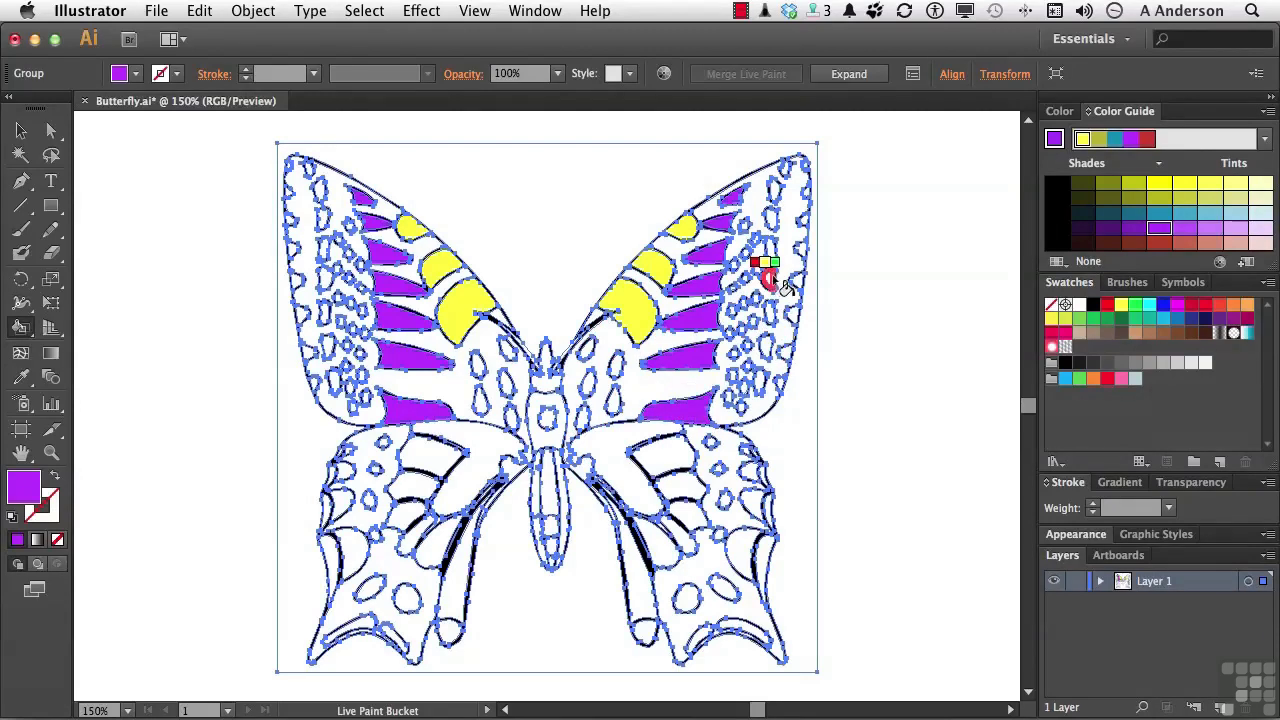
Paint five right-wing background regions light pink, then deselect the butterfly
click(1236, 243)
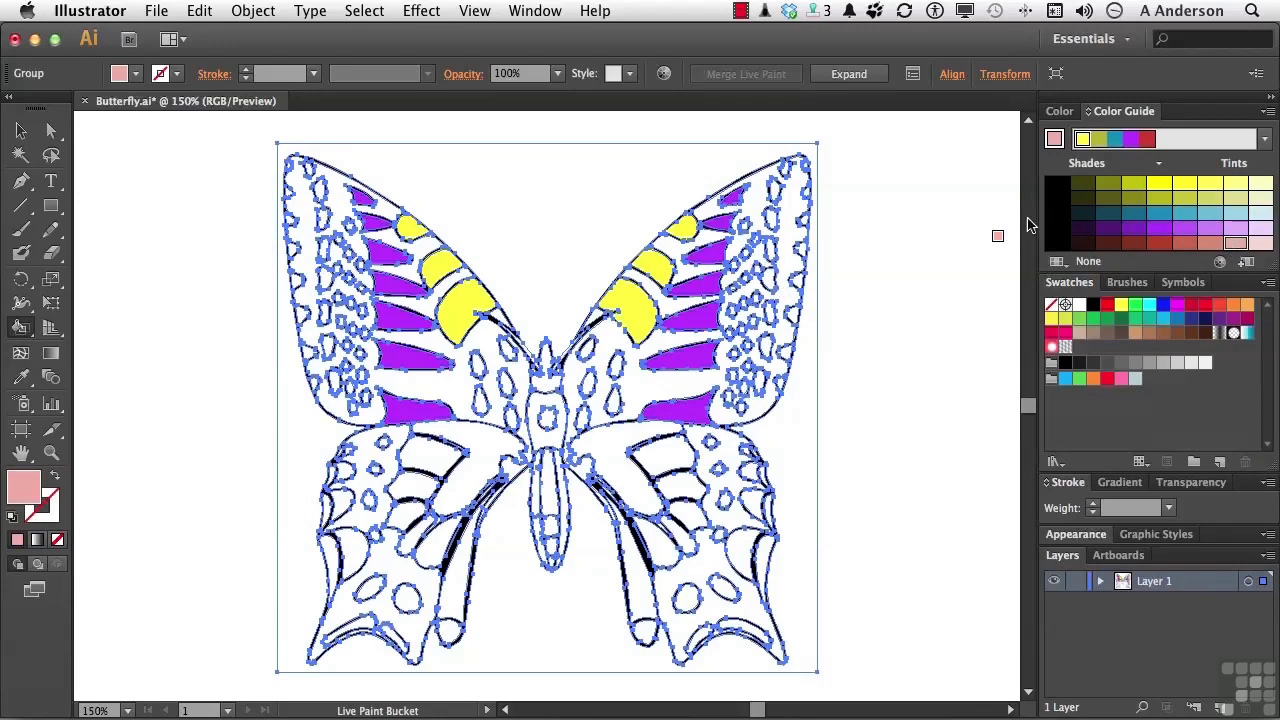
click(799, 225)
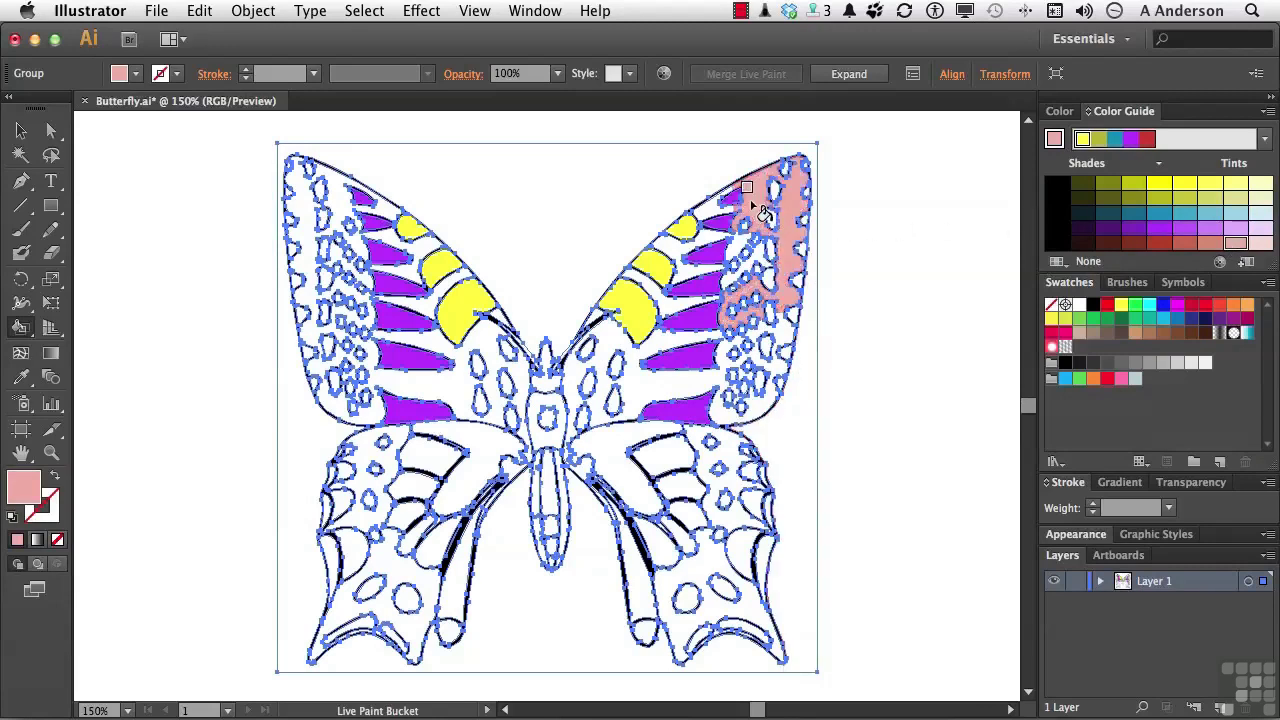
click(752, 242)
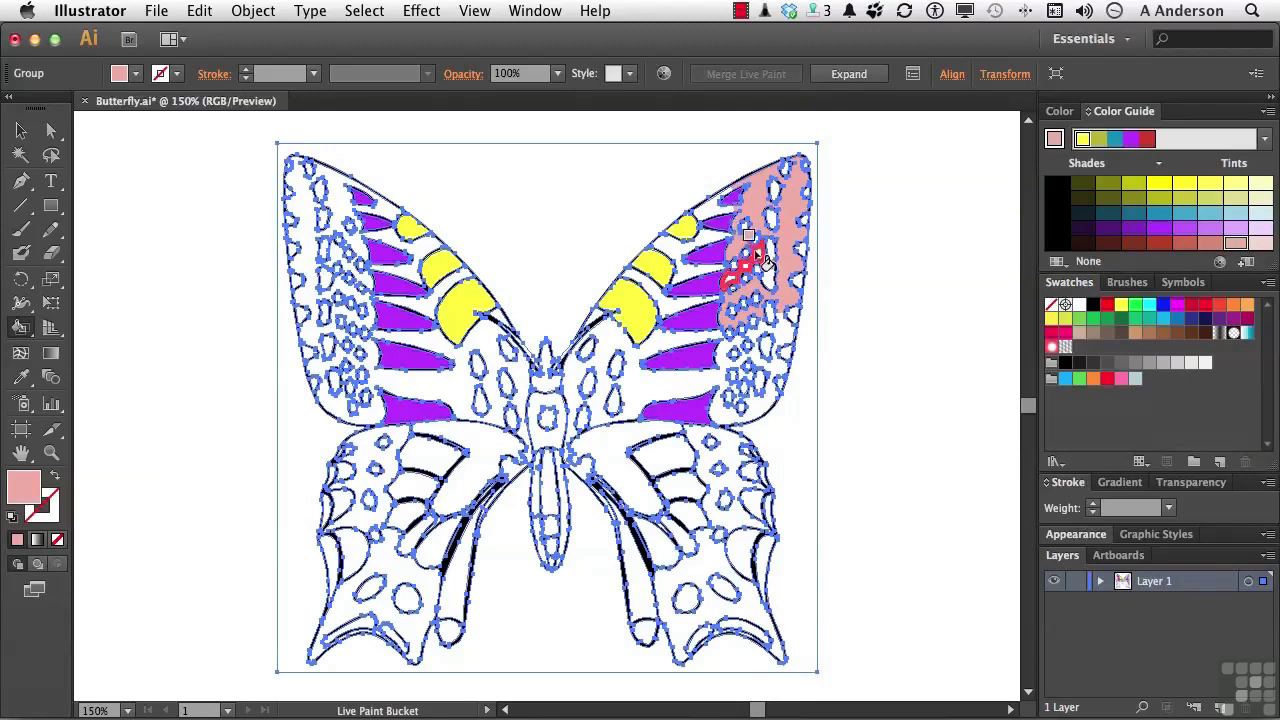
click(768, 329)
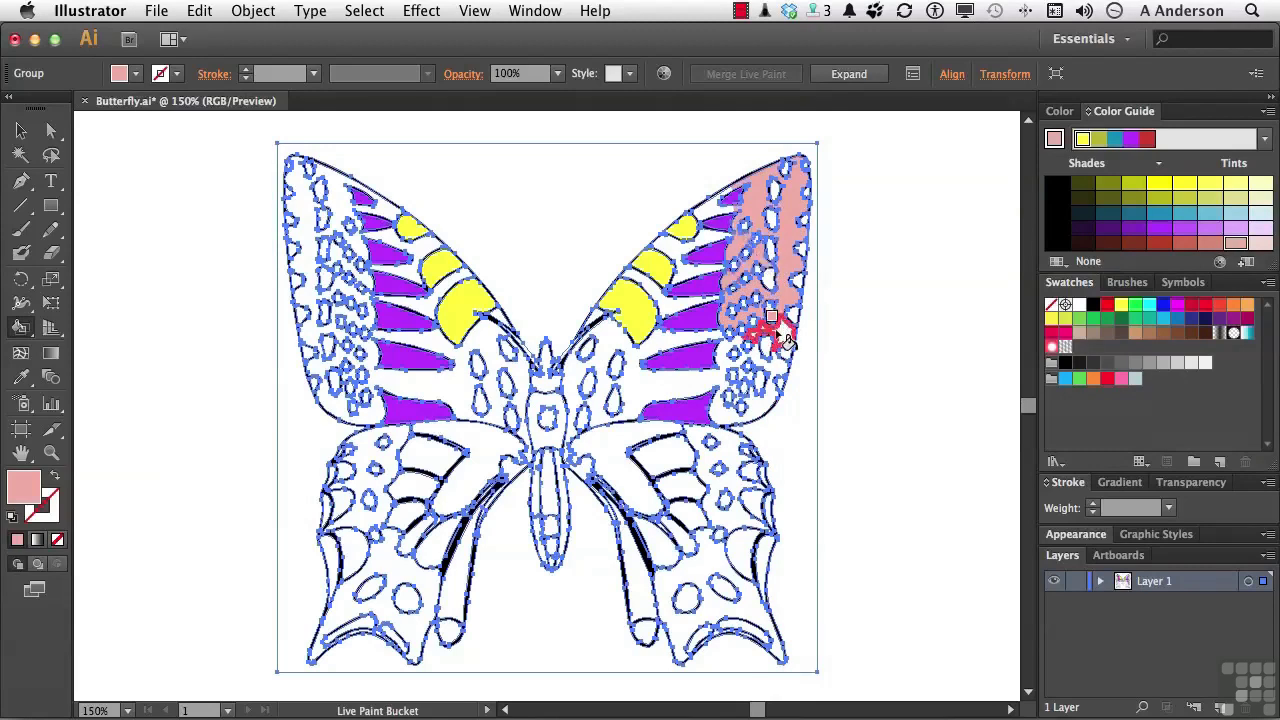
click(738, 370)
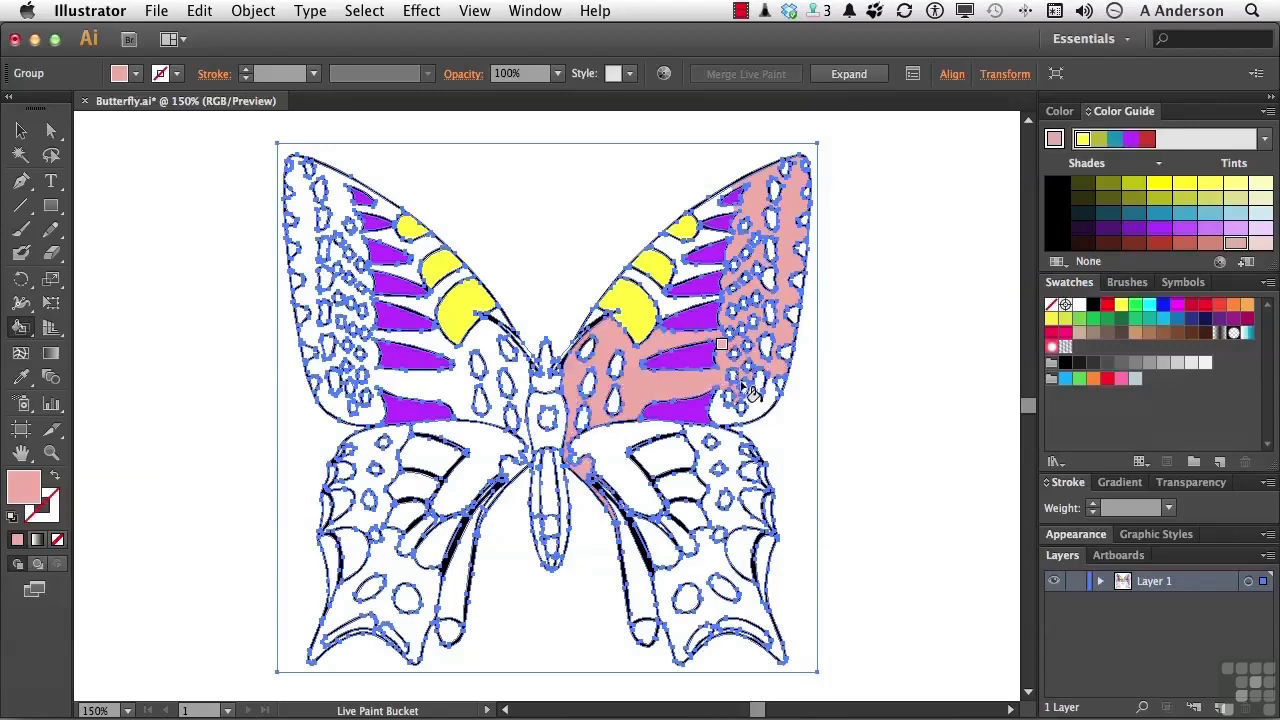
click(762, 406)
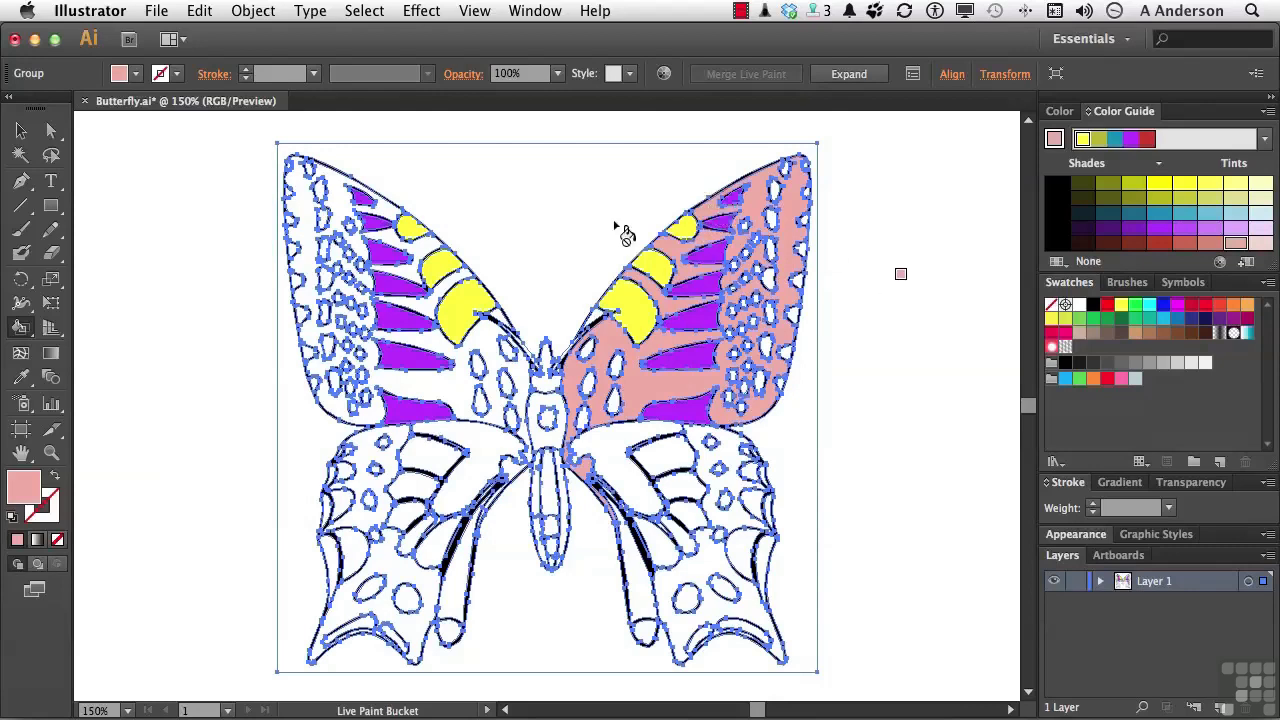
click(22, 131)
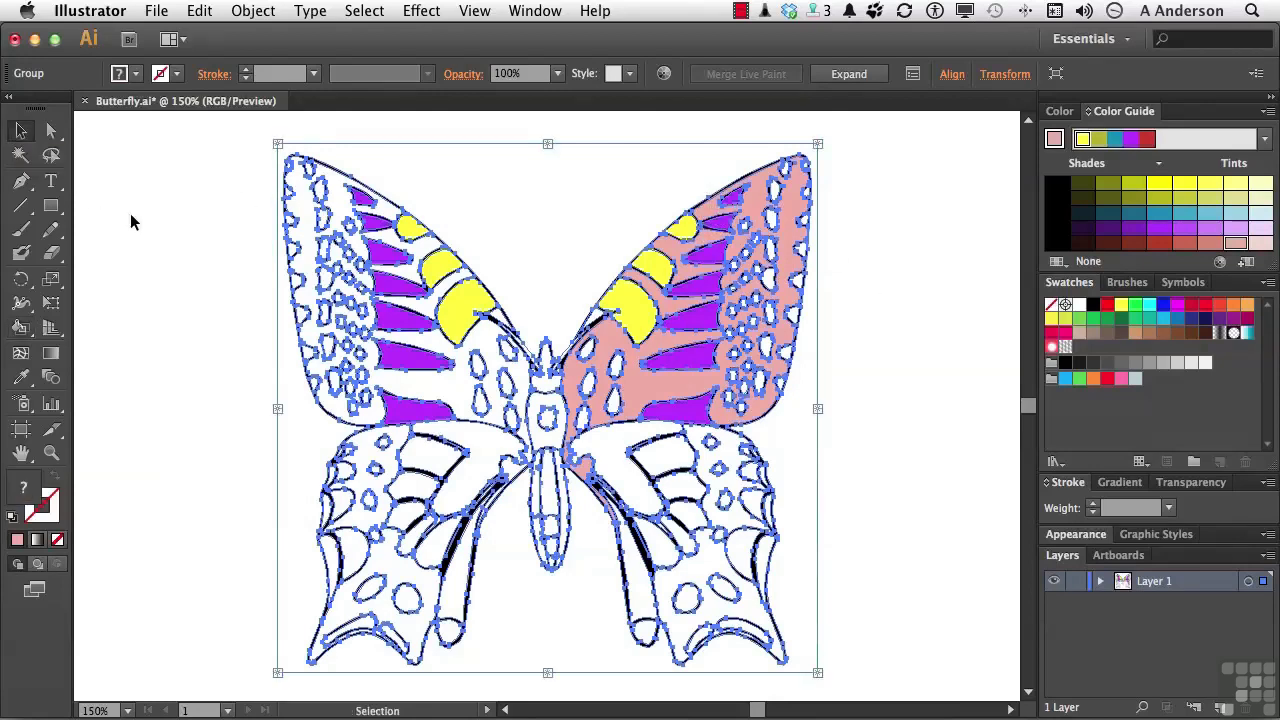
click(130, 222)
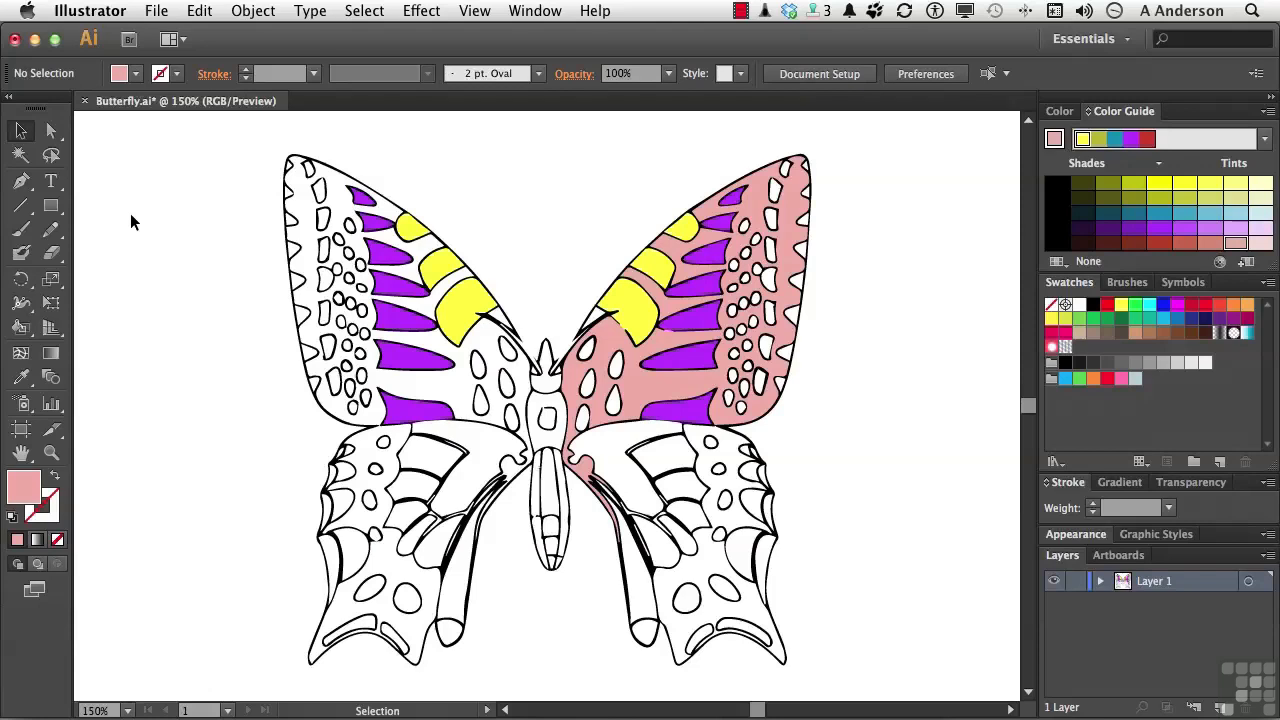
Select the butterfly, apply Object > Live Paint > Expand, then deselect the result
click(308, 305)
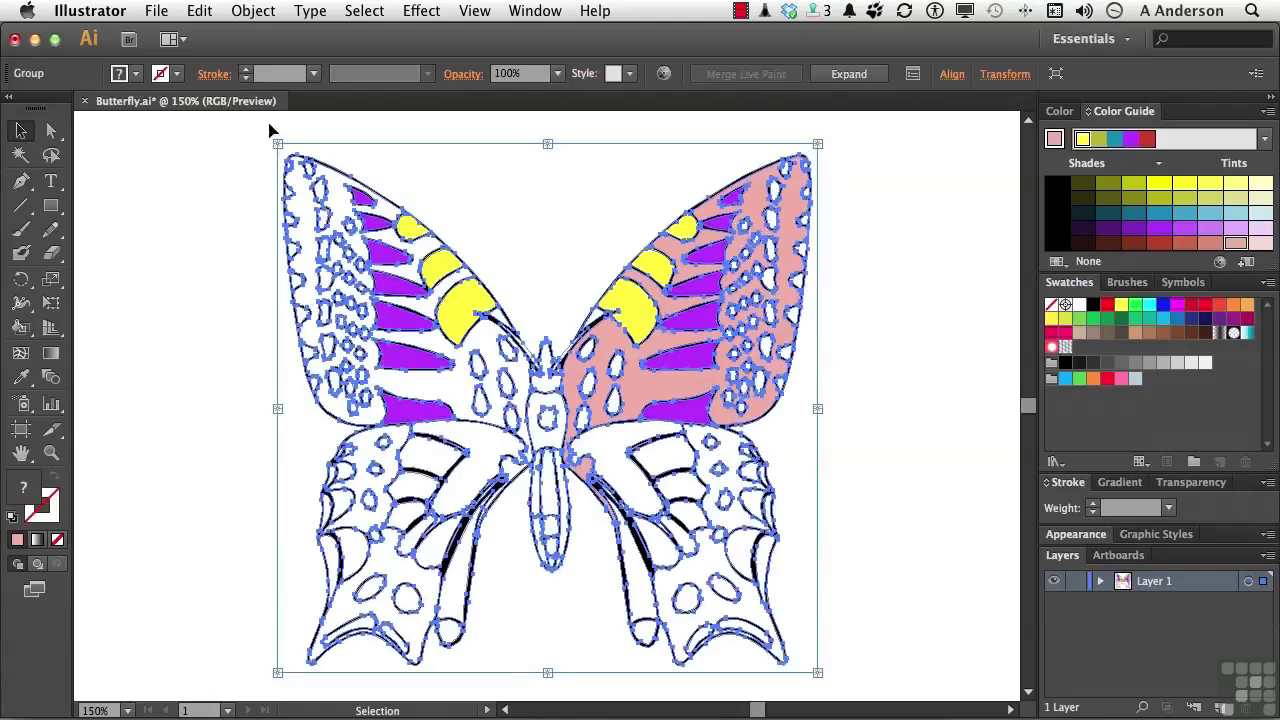
click(253, 12)
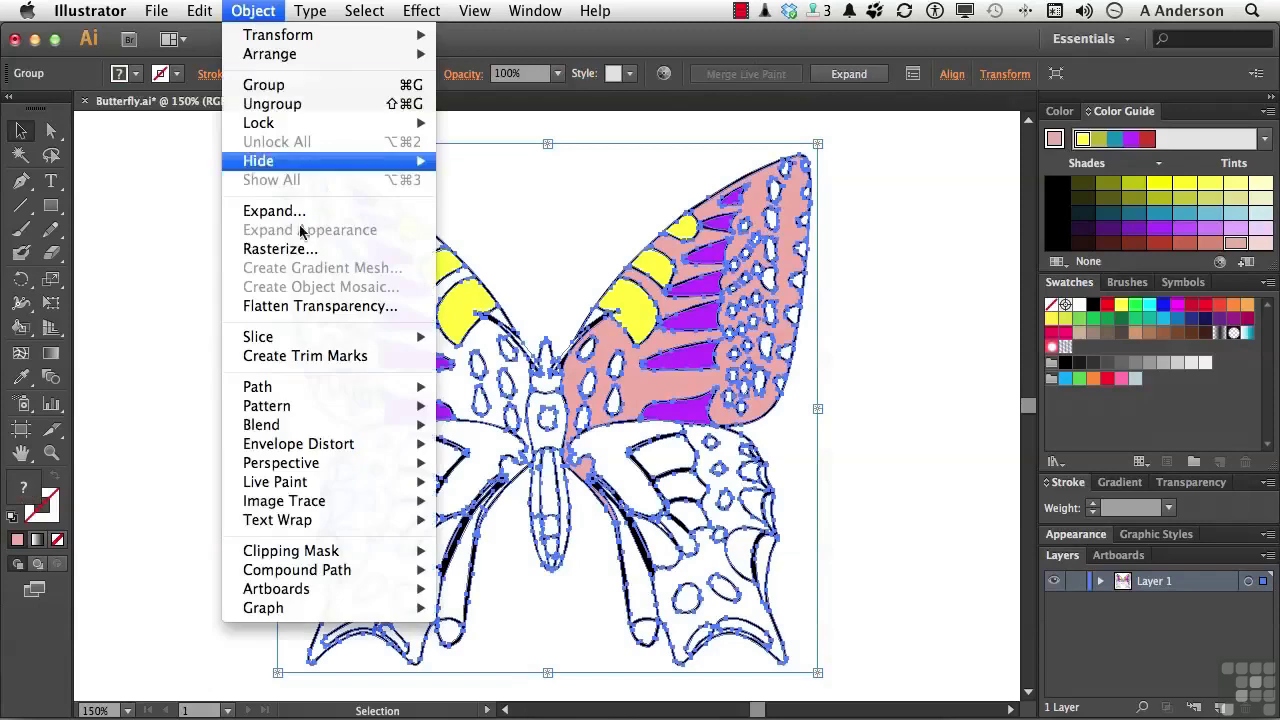
mouse_move(330, 482)
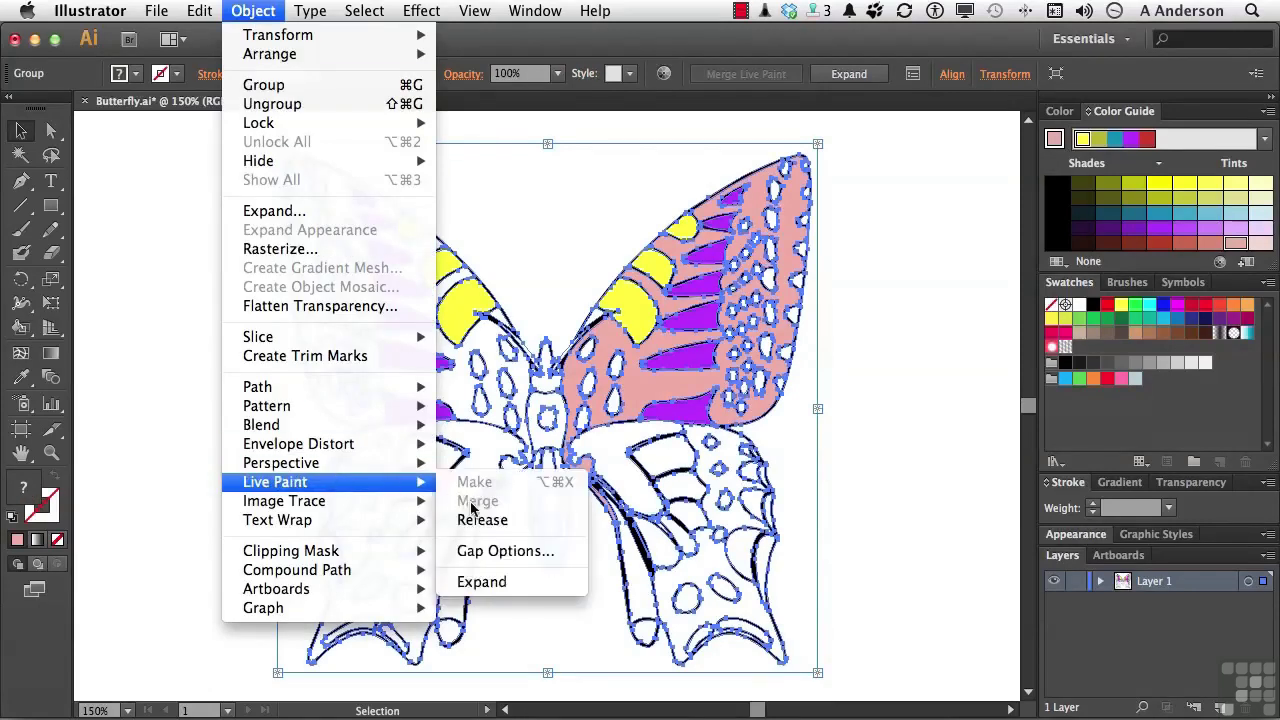
click(490, 587)
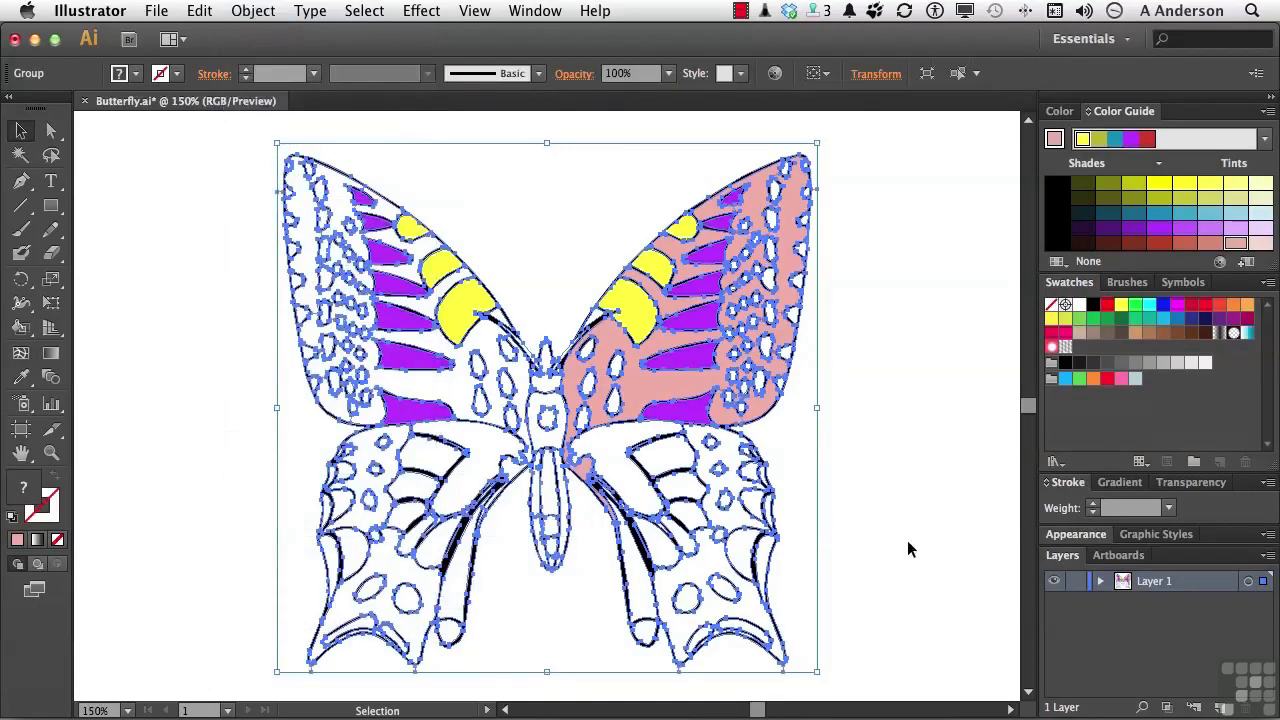
click(924, 545)
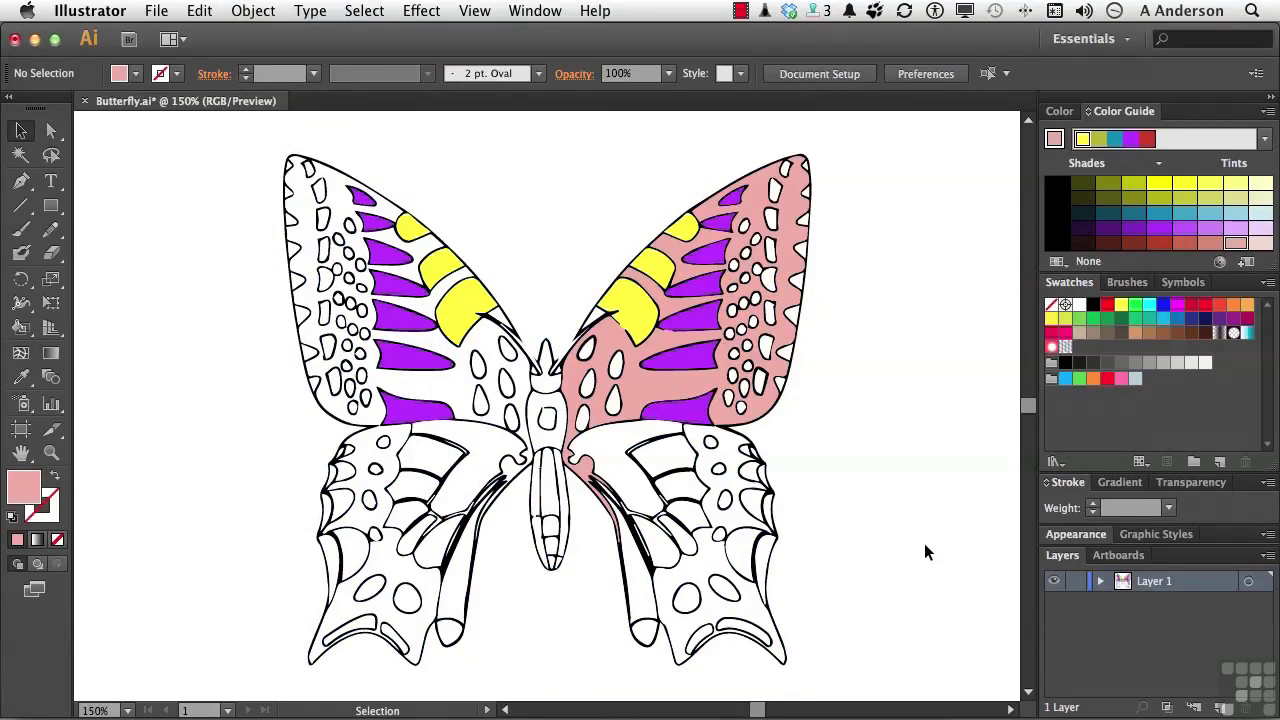